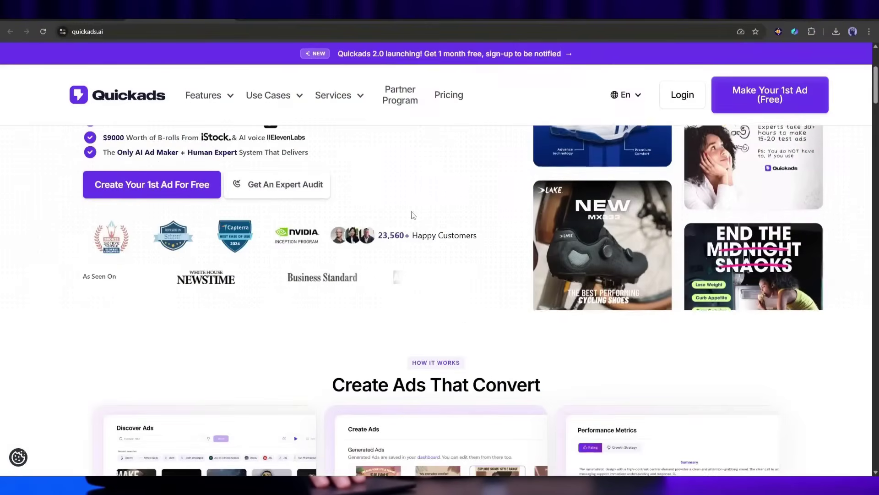
# Step: Scroll the quickads.ai homepage to review the $0 Discover, $99 All-Access and $1 Trial plans
pyautogui.scroll(-3, 378, 267)
pyautogui.scroll(-3, 378, 267)
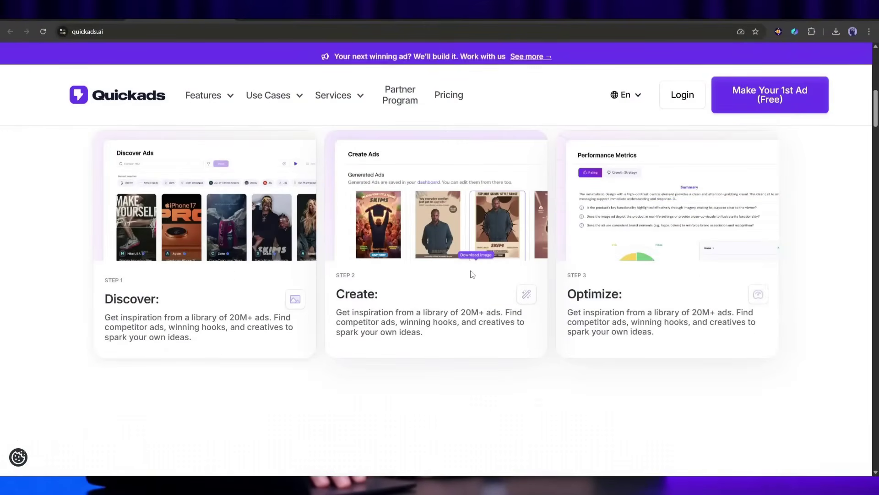
pyautogui.scroll(-5, 673, 278)
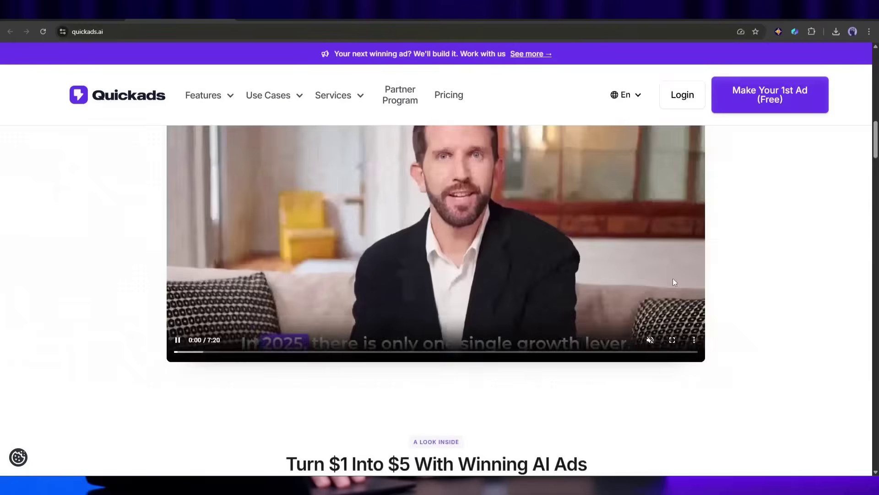
pyautogui.scroll(-4, 673, 278)
pyautogui.scroll(-3, 673, 280)
pyautogui.scroll(-2, 673, 280)
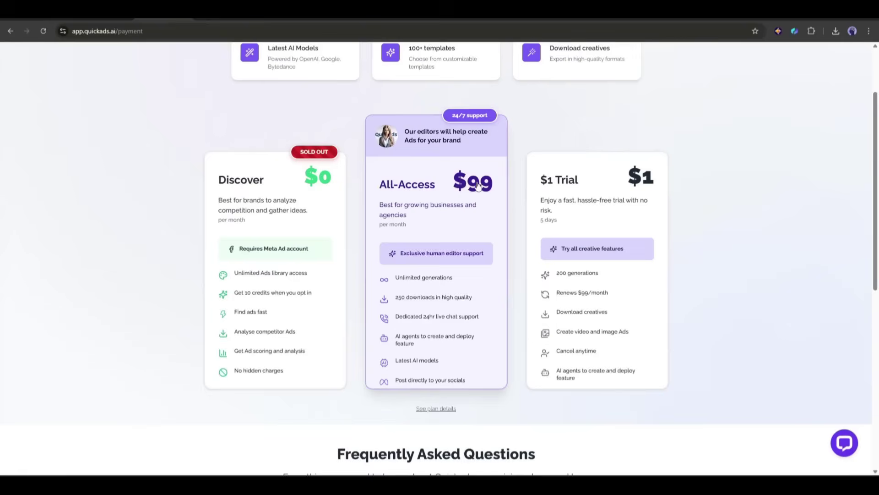
pyautogui.scroll(1, 449, 333)
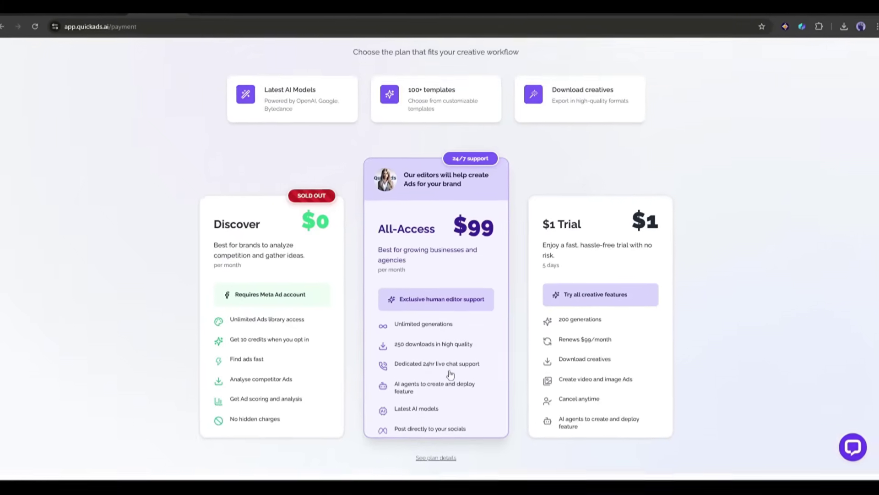
pyautogui.scroll(1, 449, 333)
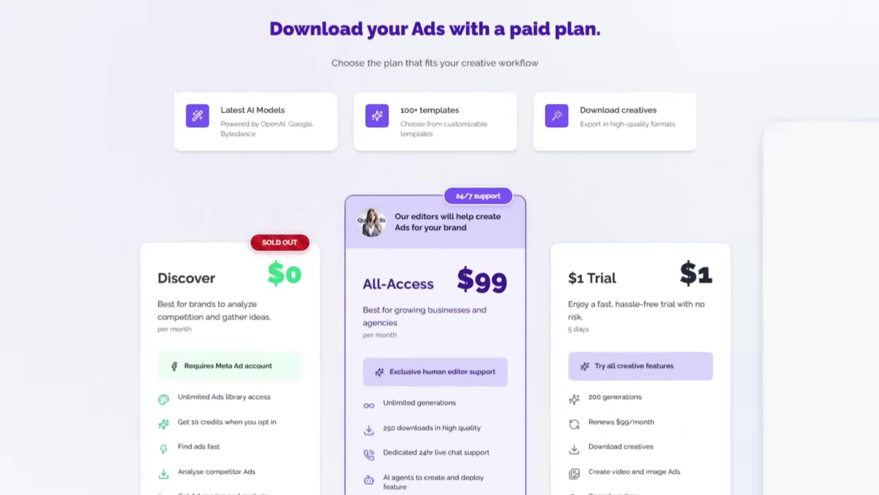
pyautogui.scroll(-5, 218, 228)
pyautogui.scroll(5, 275, 183)
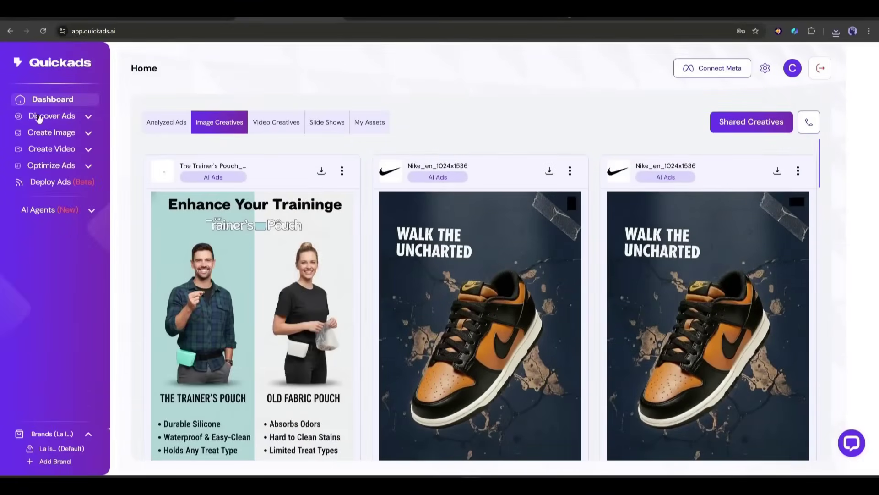
# Step: Expand each sidebar feature group, ending with AI Agents listing Adam, Eve and Lindy
pyautogui.click(59, 118)
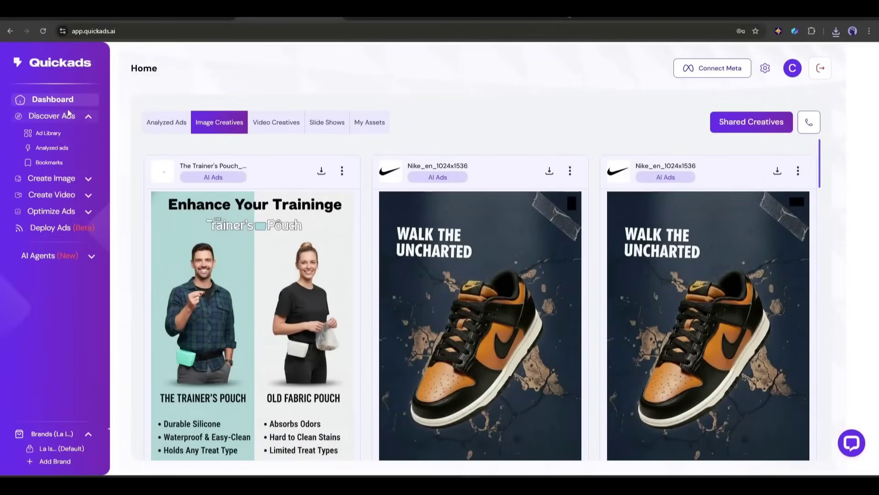
pyautogui.click(53, 178)
pyautogui.click(46, 256)
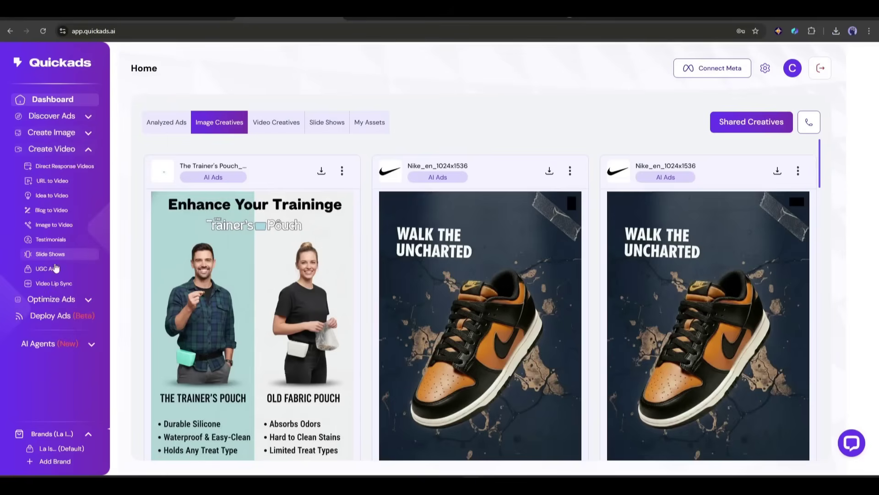
pyautogui.click(59, 299)
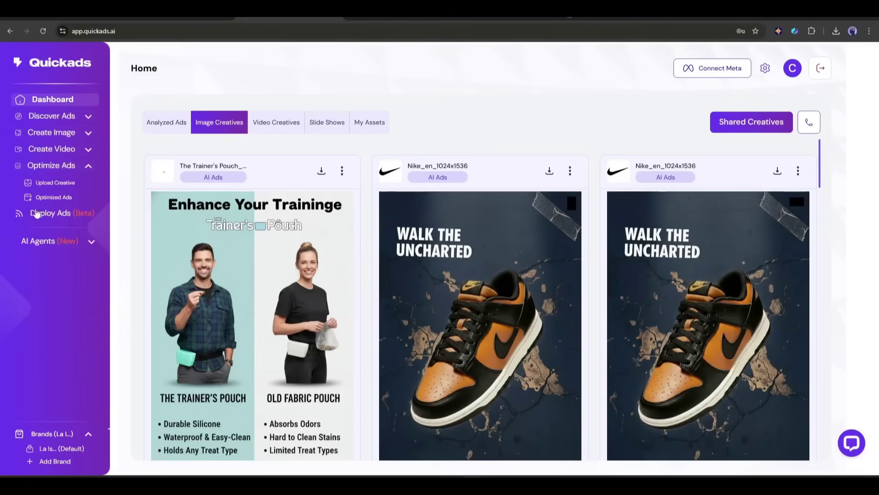
pyautogui.click(90, 246)
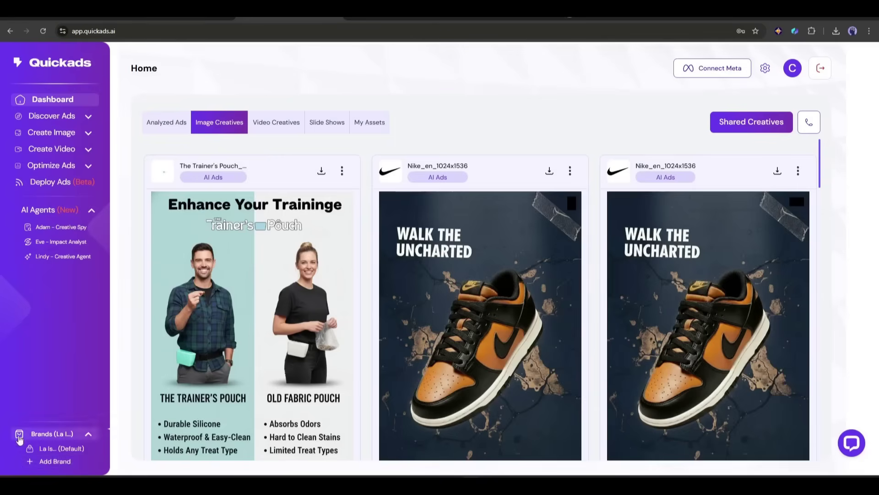
# Step: Start a new brand with Fashion industry, Soft tone and Inter font
pyautogui.click(45, 464)
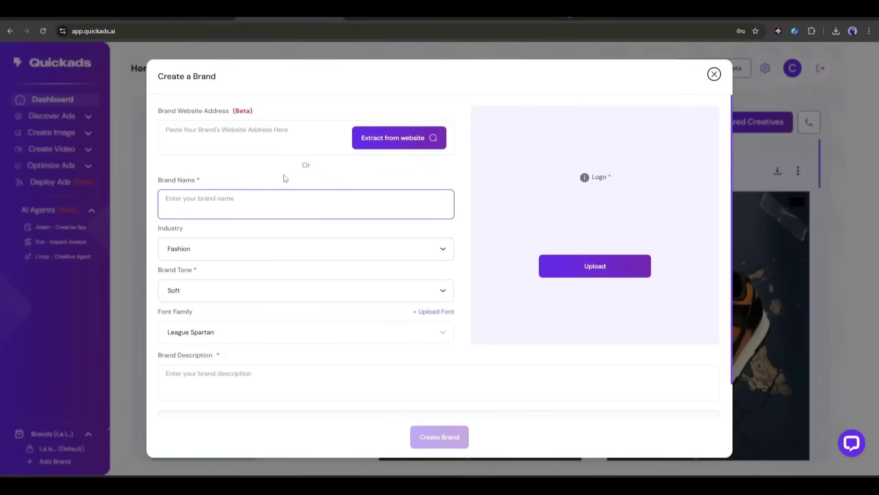
pyautogui.click(231, 250)
pyautogui.click(219, 271)
pyautogui.click(206, 292)
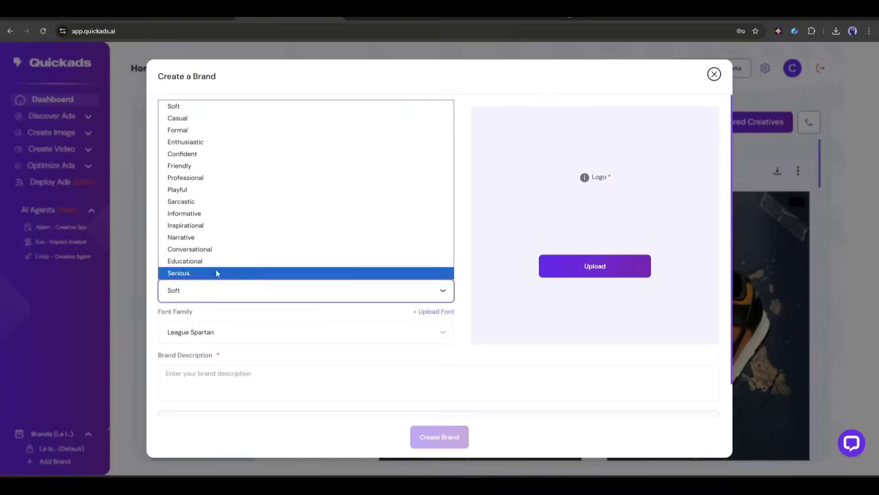
pyautogui.click(216, 112)
pyautogui.click(305, 331)
pyautogui.scroll(-5, 250, 195)
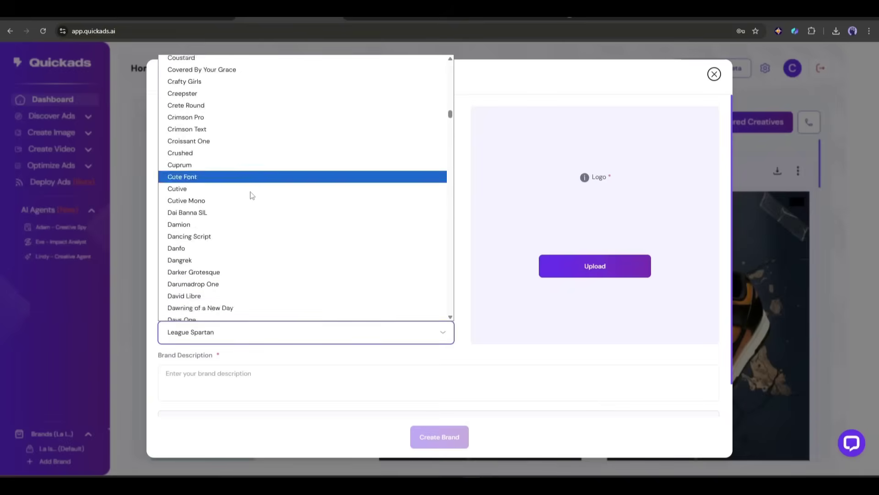
pyautogui.click(265, 344)
# Step: Paste the brand description and upload the ÉCLAT STUDIO logo to finish the brand
pyautogui.write('ÉCLAT STUDIO is a modern fashion label redefining minimal luxury. Rooted in timeless design and sustainable craftsmanship, the brand creates versatile pieces that empower self-expression through simplicity. Every garment blends understated sophistication with everyday comfort — a harmony of art, design, and individuality.')
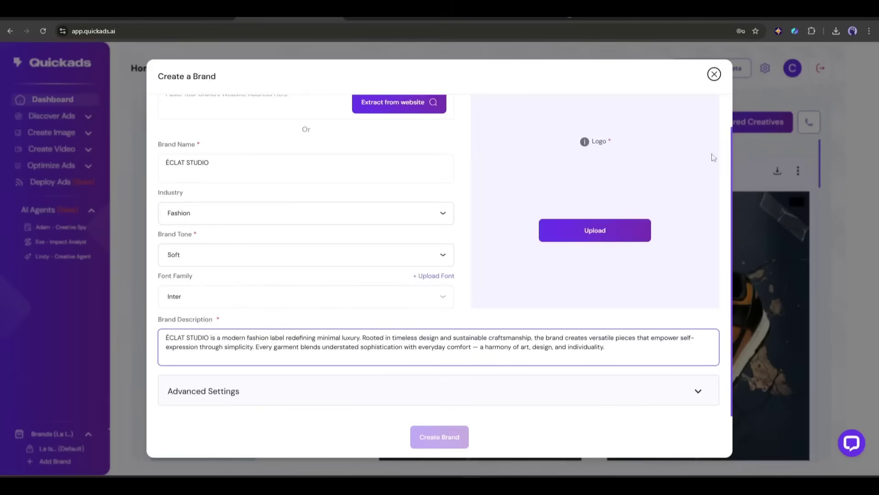
pyautogui.scroll(1, 463, 165)
pyautogui.click(607, 265)
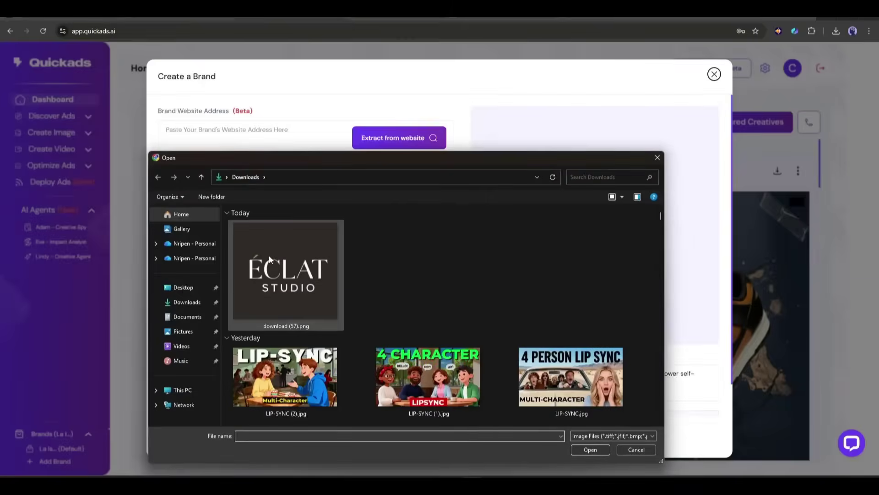
pyautogui.doubleClick(276, 261)
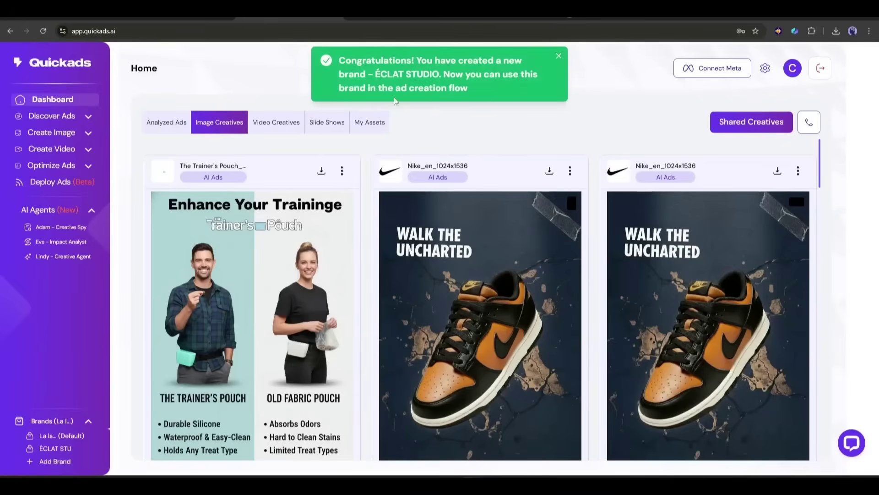
pyautogui.click(66, 463)
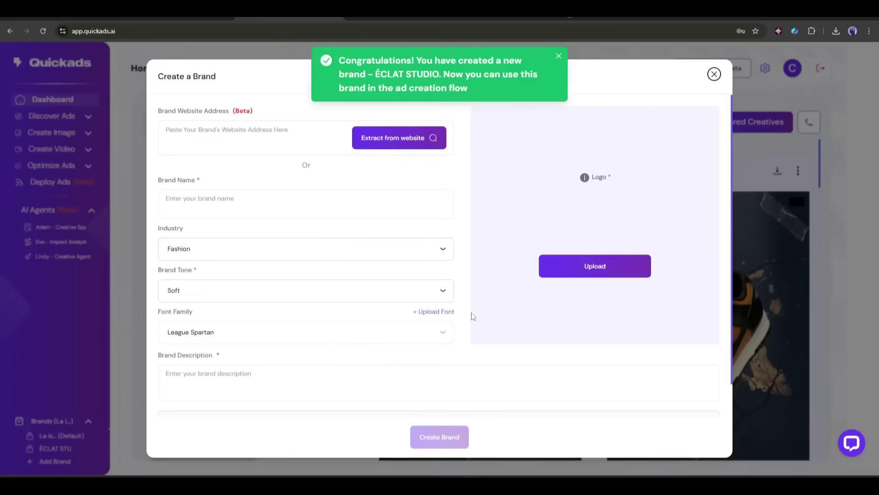
# Step: Close the brand form and browse the Discover Ads library
pyautogui.click(714, 75)
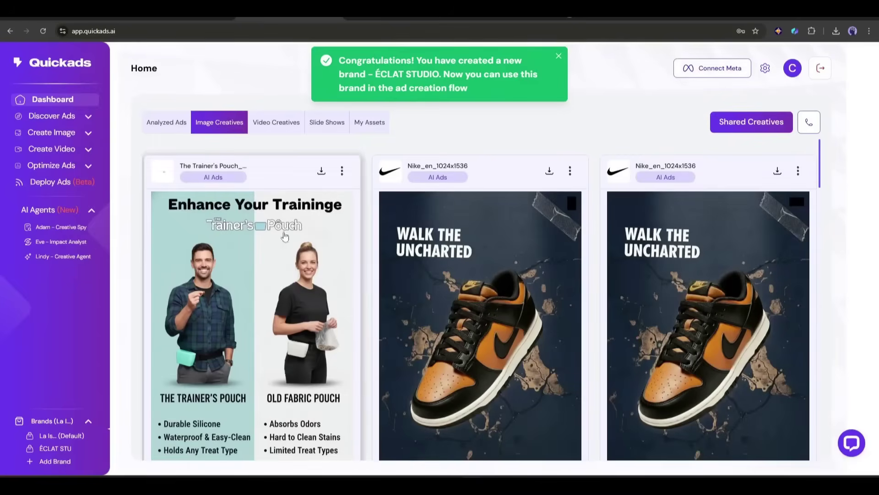
pyautogui.click(81, 121)
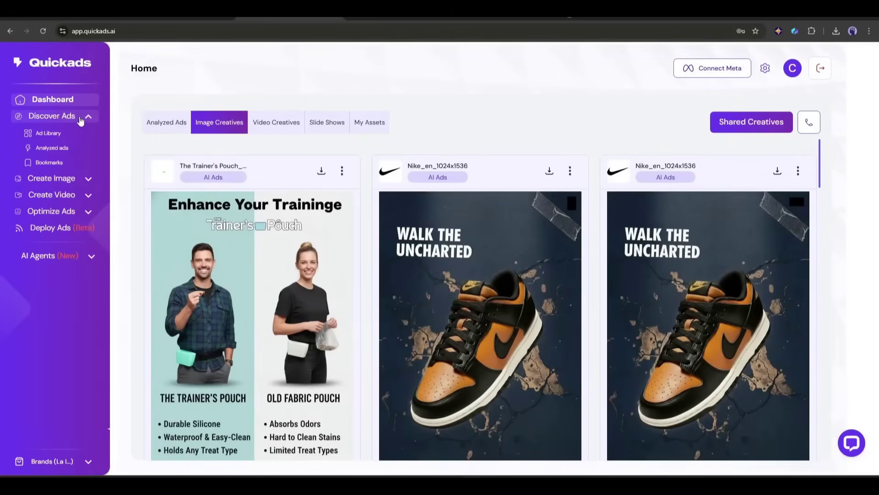
pyautogui.click(48, 134)
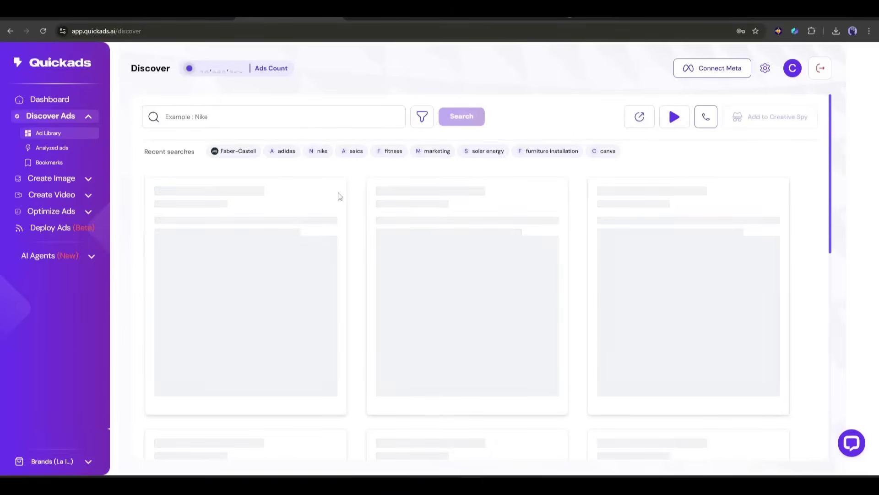
pyautogui.scroll(-3, 365, 247)
pyautogui.scroll(-5, 365, 246)
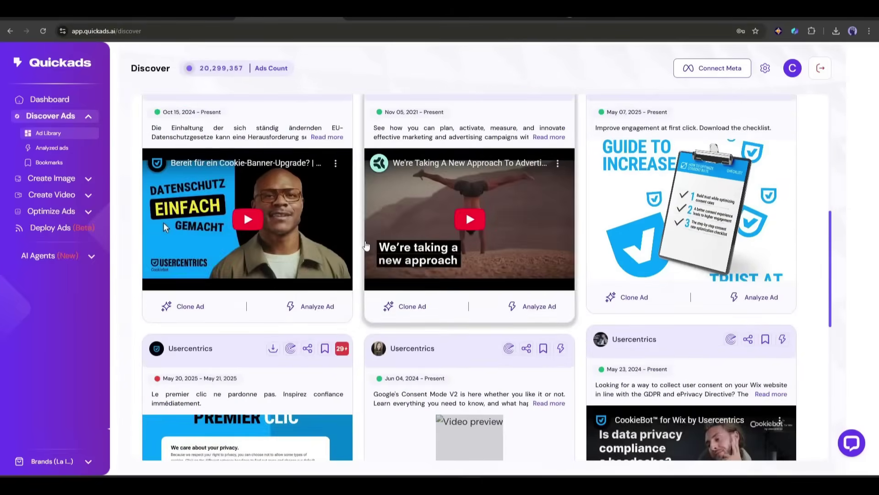
pyautogui.scroll(-5, 365, 246)
pyautogui.scroll(13, 365, 246)
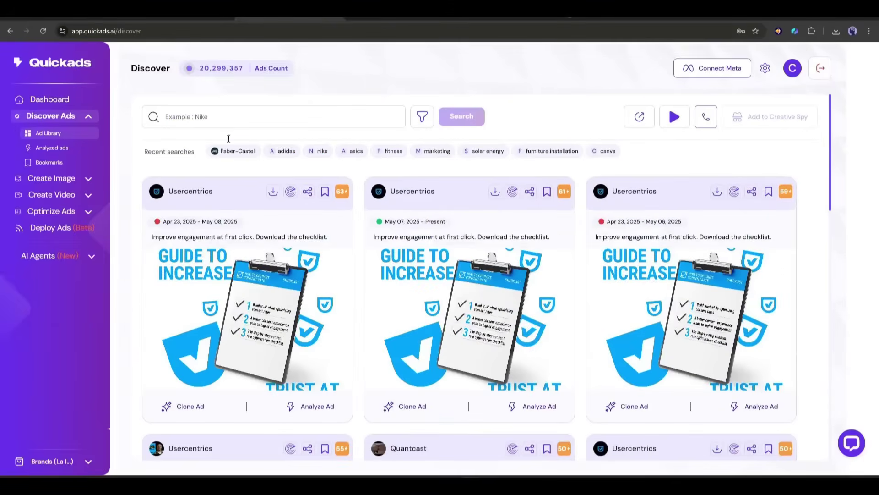
pyautogui.scroll(-5, 565, 289)
pyautogui.scroll(5, 565, 289)
# Step: Filter the ad library by format, Instagram platform, a campaign objective and Fashion industry
pyautogui.click(422, 117)
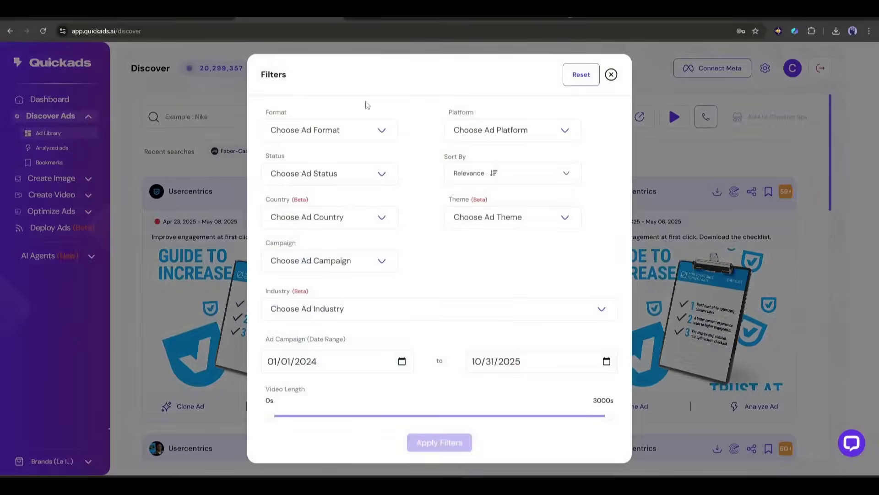
pyautogui.click(343, 135)
pyautogui.click(499, 130)
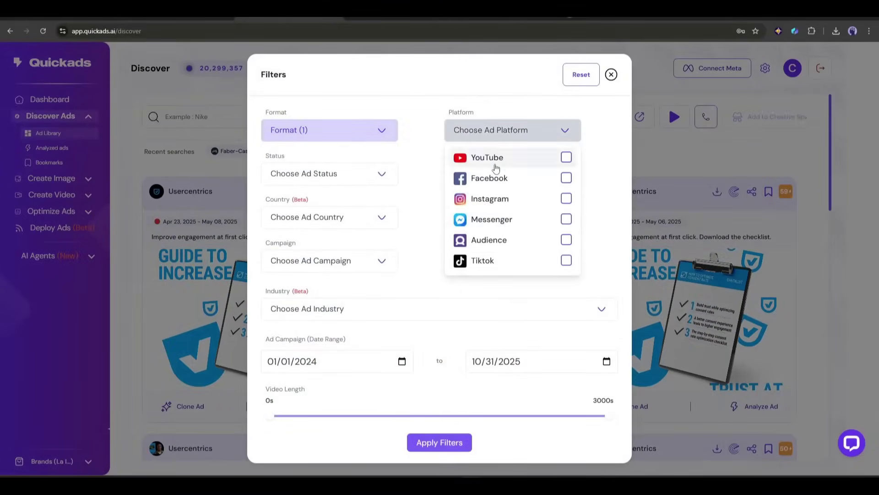
pyautogui.click(565, 198)
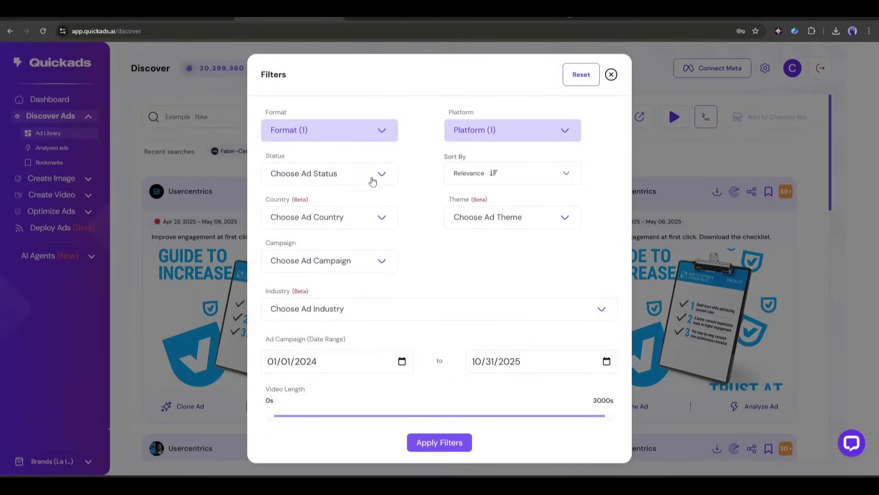
pyautogui.click(366, 264)
pyautogui.scroll(-1, 366, 348)
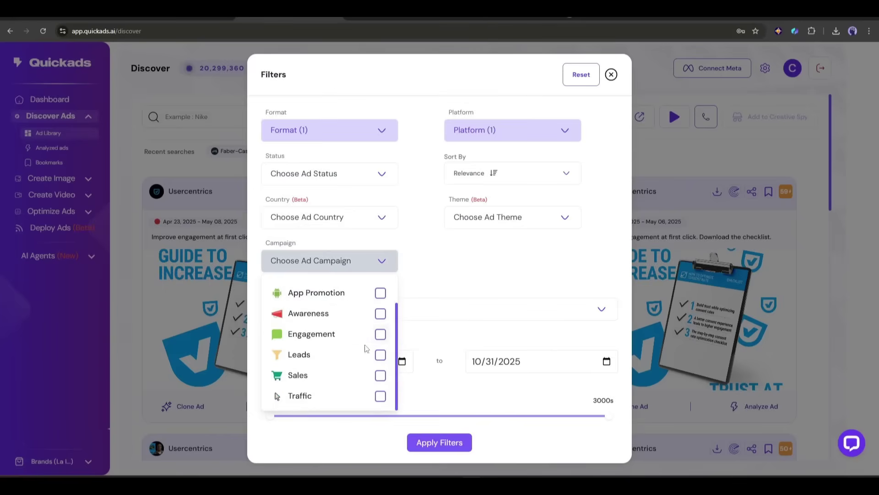
pyautogui.click(342, 268)
pyautogui.click(380, 374)
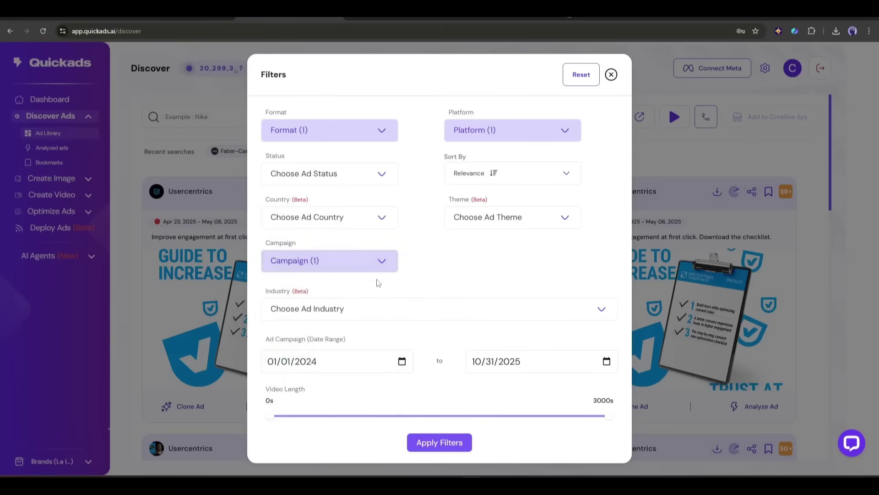
pyautogui.click(376, 313)
pyautogui.click(278, 386)
pyautogui.click(409, 314)
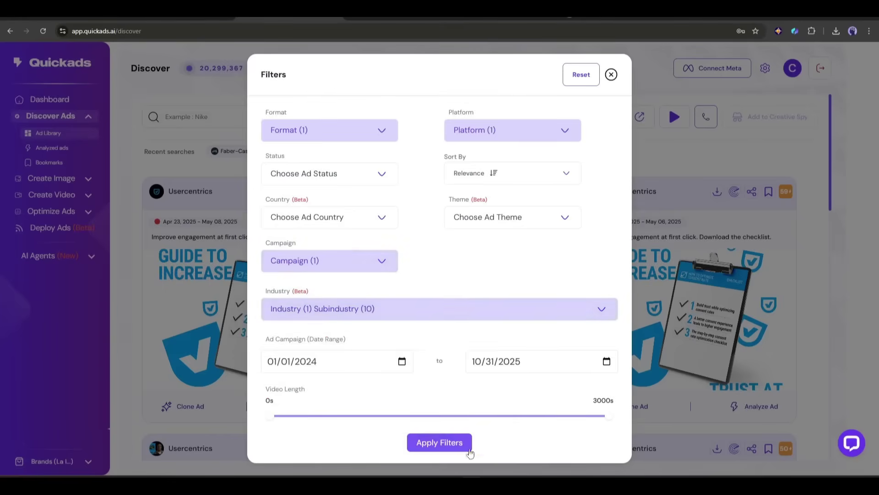
pyautogui.click(463, 446)
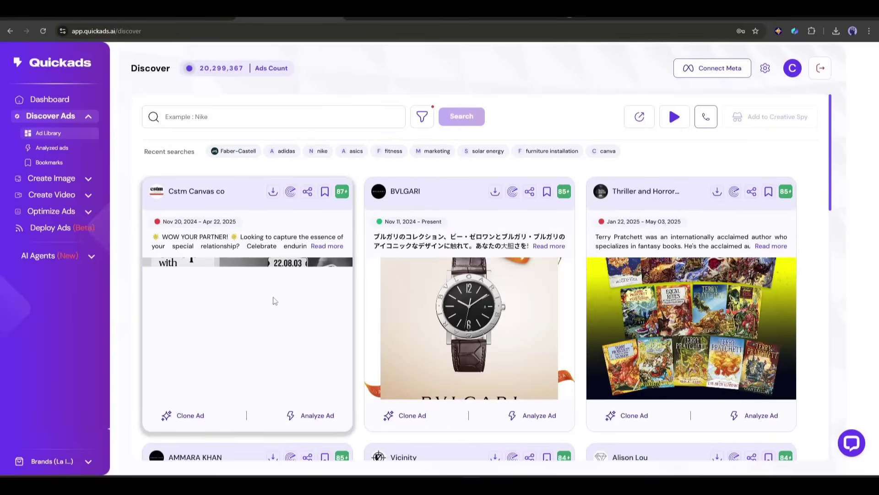
# Step: Scroll through the filtered fashion ads and back up to boutique fémina's swimsuit ad
pyautogui.scroll(-5, 273, 302)
pyautogui.scroll(5, 273, 297)
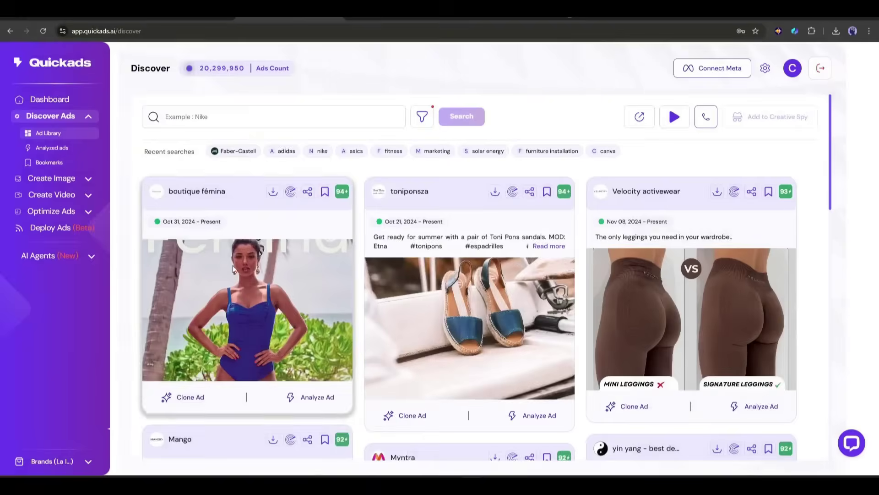
pyautogui.scroll(-5, 321, 229)
pyautogui.scroll(-4, 314, 240)
pyautogui.scroll(-3, 279, 219)
pyautogui.scroll(-2, 279, 218)
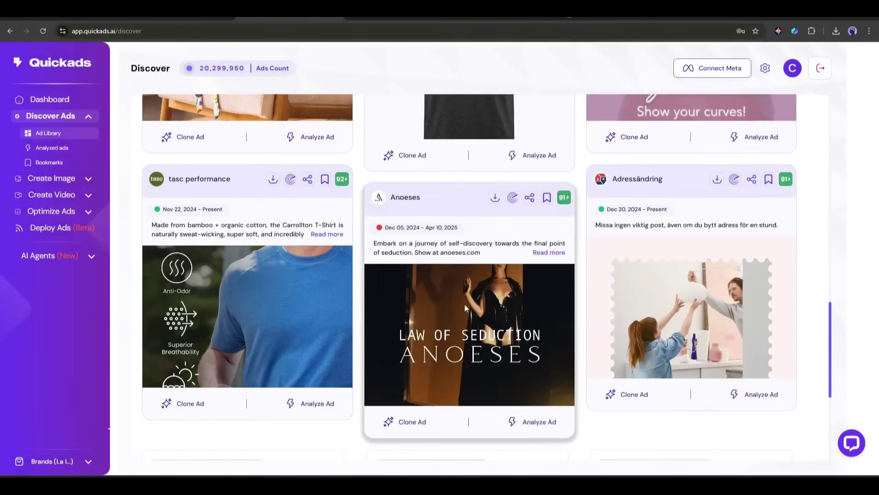
pyautogui.scroll(2, 280, 219)
pyautogui.scroll(5, 280, 215)
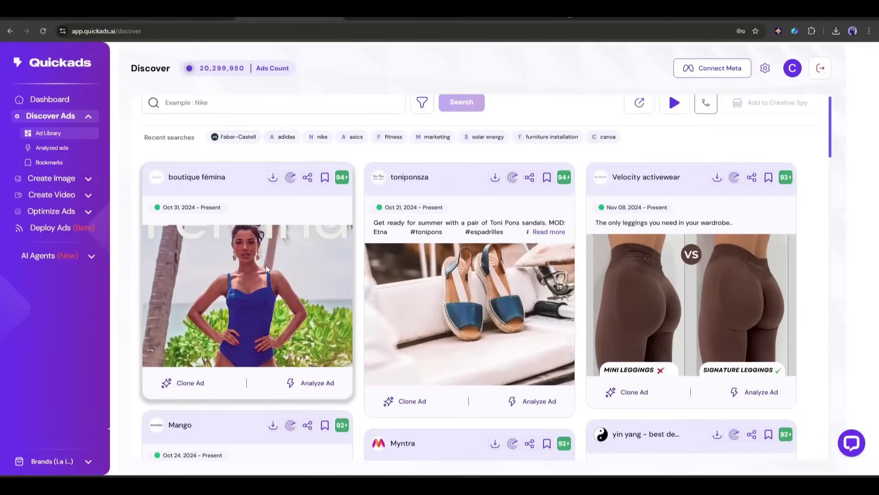
# Step: Analyze boutique fémina's swimsuit ad and review its 71/100 rating
pyautogui.click(305, 382)
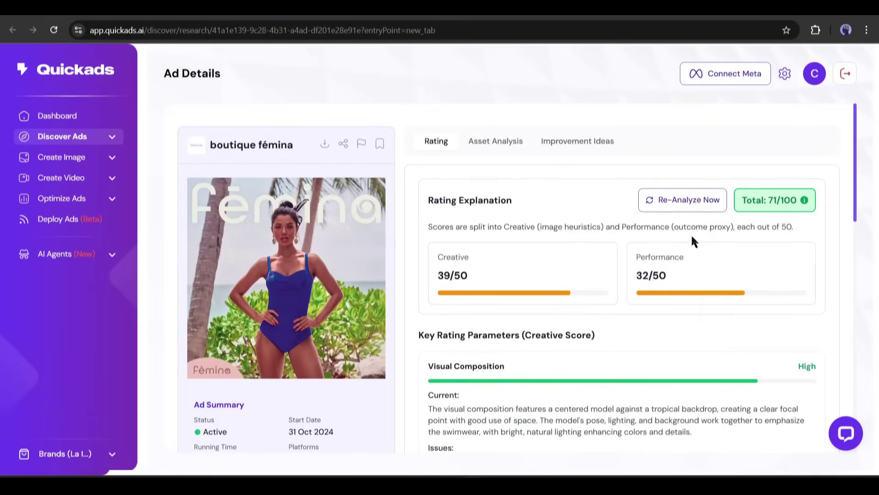
pyautogui.scroll(-3, 597, 219)
pyautogui.scroll(-2, 517, 224)
pyautogui.scroll(-4, 479, 224)
pyautogui.scroll(-3, 471, 229)
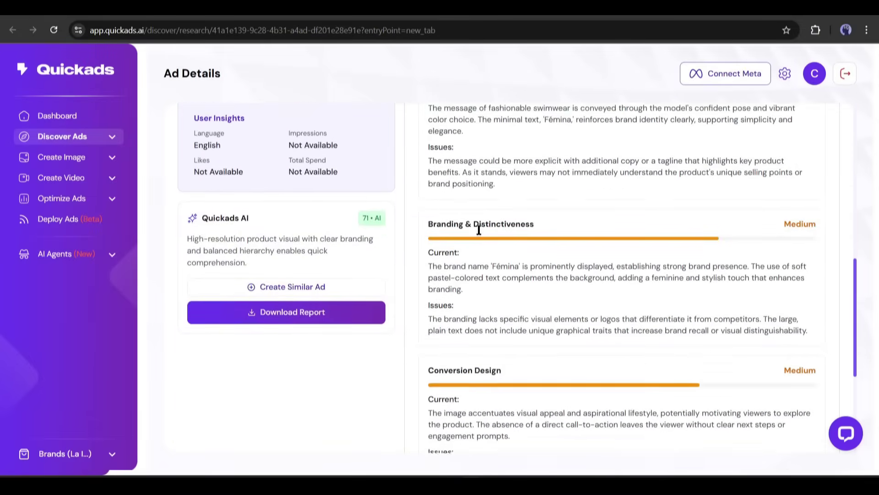
pyautogui.scroll(-3, 471, 233)
pyautogui.scroll(-3, 472, 234)
pyautogui.scroll(10, 490, 237)
pyautogui.scroll(4, 504, 252)
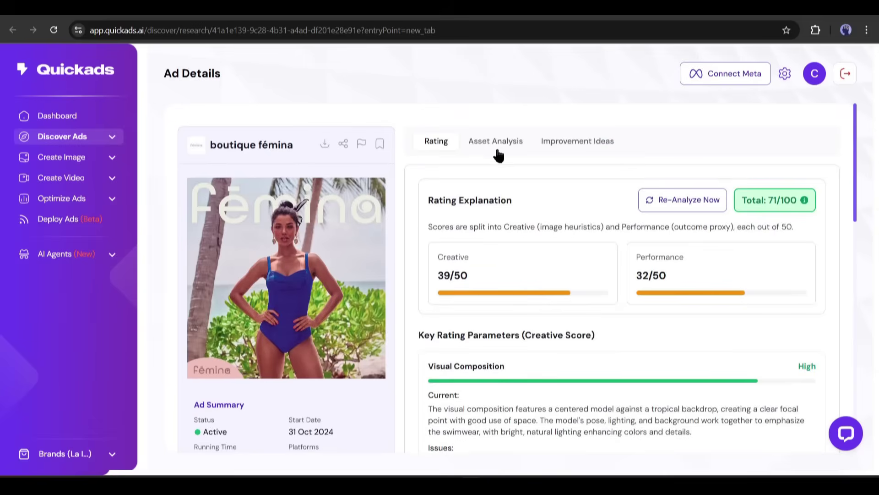
# Step: Review the ad's asset analysis
pyautogui.click(497, 154)
pyautogui.scroll(-6, 462, 259)
pyautogui.scroll(-4, 459, 254)
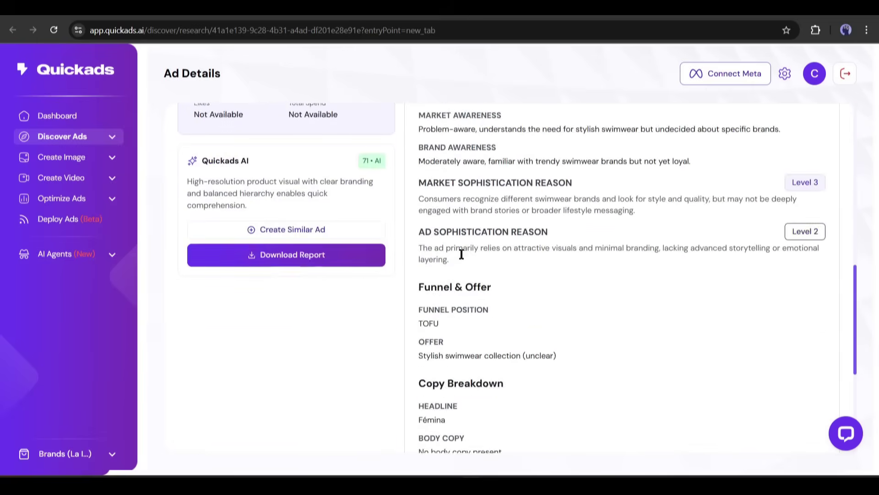
pyautogui.scroll(-5, 461, 251)
pyautogui.scroll(4, 467, 263)
pyautogui.scroll(5, 479, 275)
pyautogui.scroll(5, 475, 274)
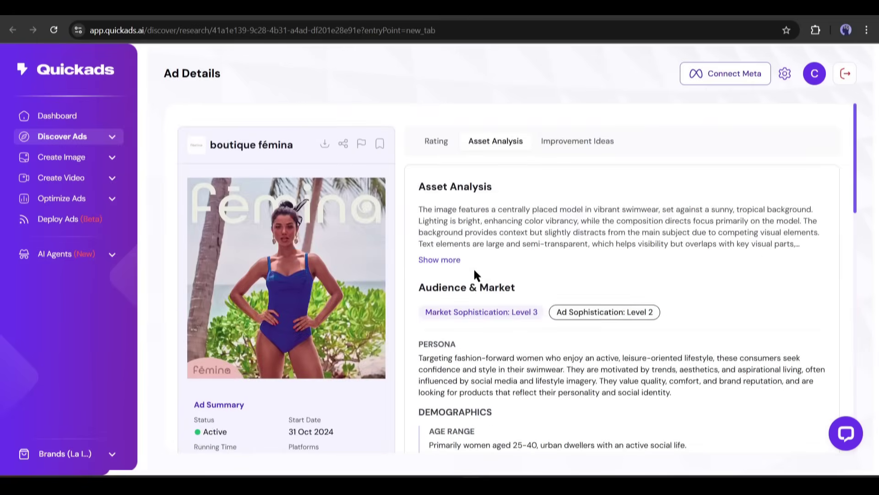
# Step: Review the AI's improvement ideas for the ad
pyautogui.click(561, 153)
pyautogui.scroll(-3, 565, 252)
pyautogui.scroll(-1, 505, 268)
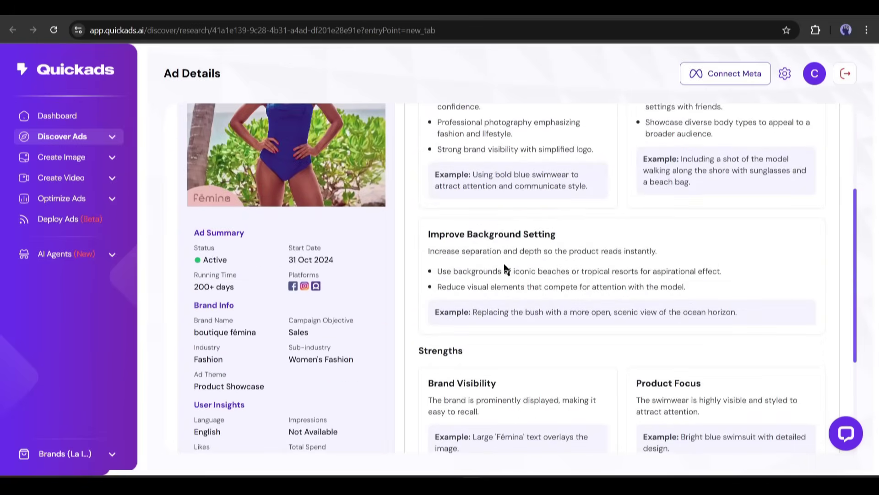
pyautogui.scroll(-2, 469, 309)
pyautogui.scroll(-2, 455, 309)
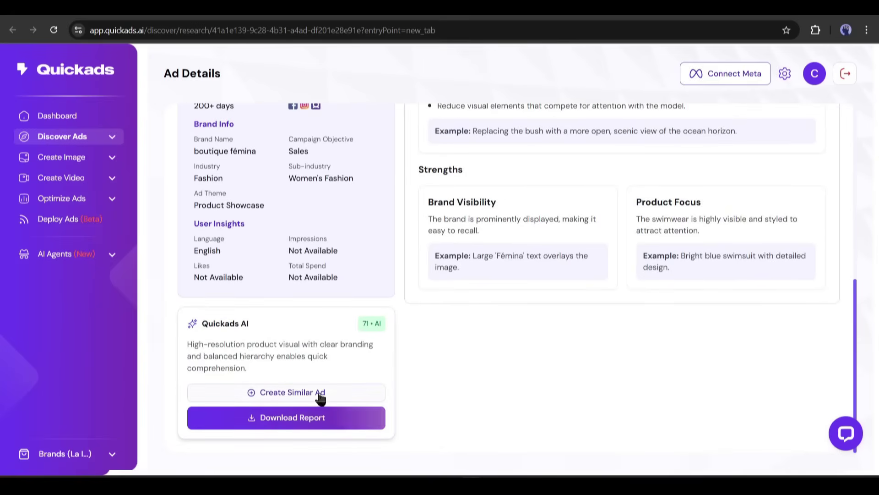
pyautogui.scroll(3, 422, 377)
pyautogui.scroll(5, 596, 298)
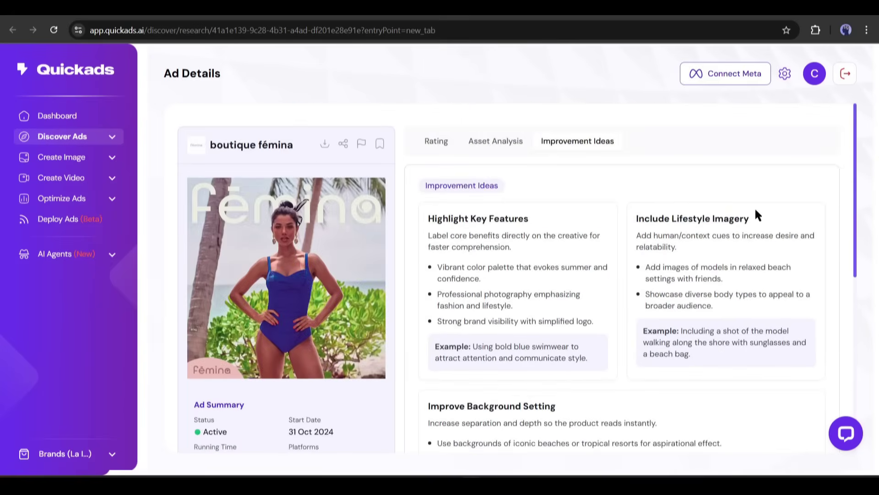
# Step: Return to the ad's rating breakdown
pyautogui.click(444, 147)
pyautogui.scroll(-5, 520, 314)
pyautogui.scroll(1, 507, 309)
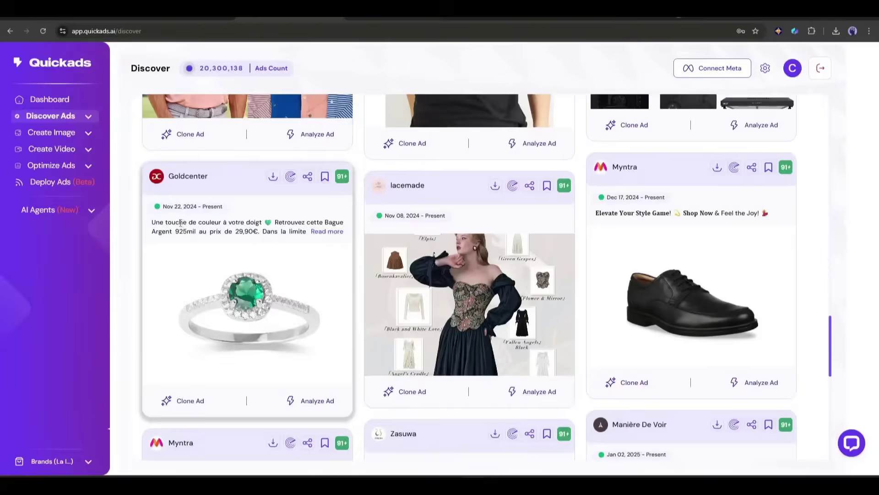
pyautogui.scroll(6, 180, 223)
# Step: Copy the Skechers Women's Go Walk Flex Amazon page URL from the address bar
pyautogui.click(61, 151)
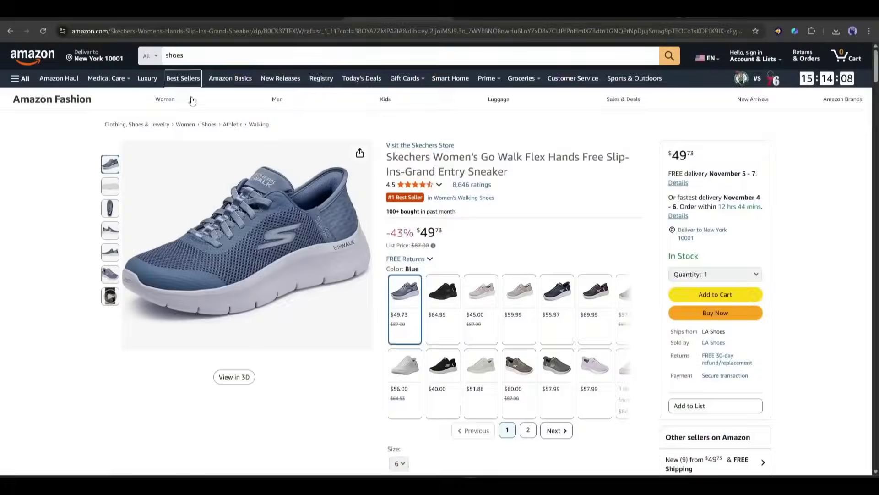
pyautogui.click(235, 32)
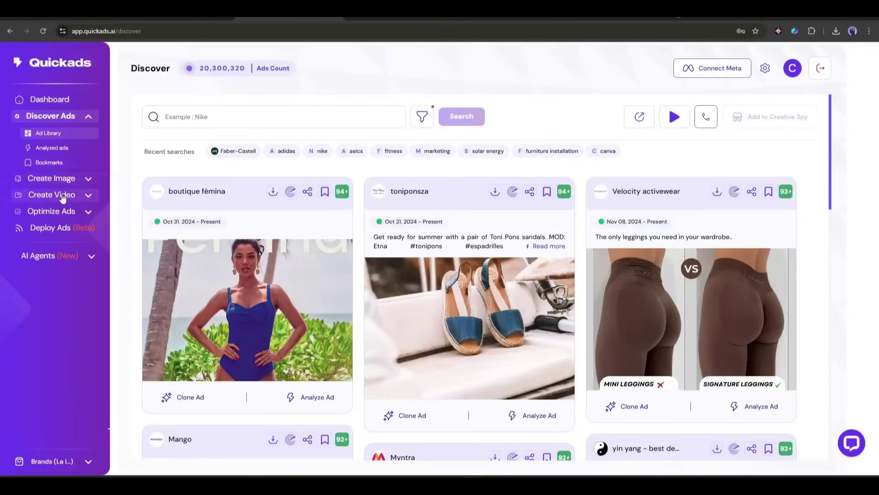
# Step: Start a URL to Video project with the Skechers Amazon link as Website URL and submit it
pyautogui.click(63, 196)
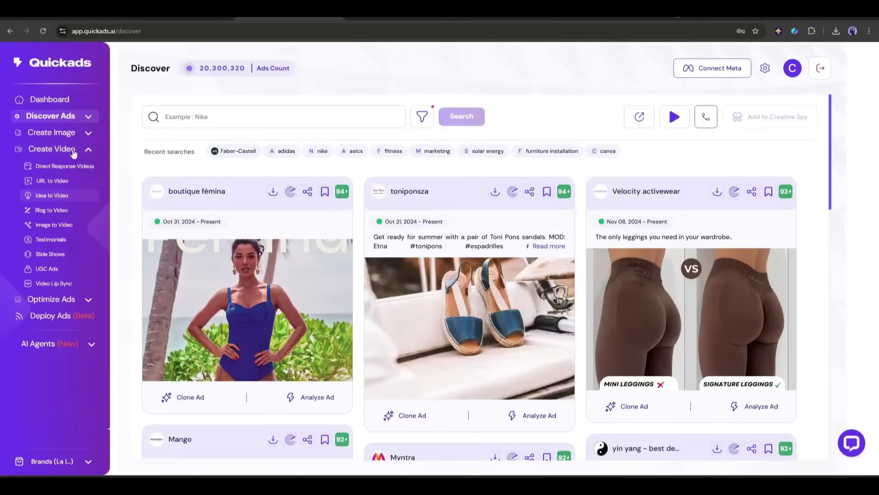
pyautogui.click(70, 182)
pyautogui.scroll(-2, 363, 203)
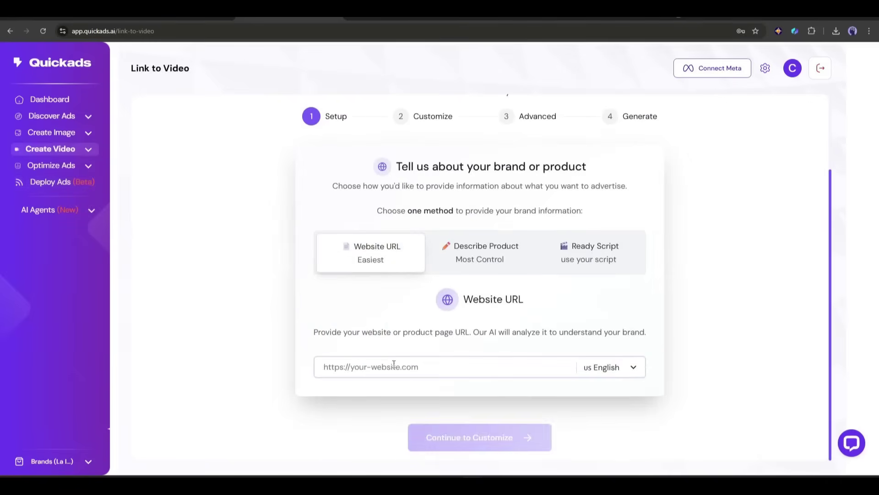
pyautogui.click(465, 255)
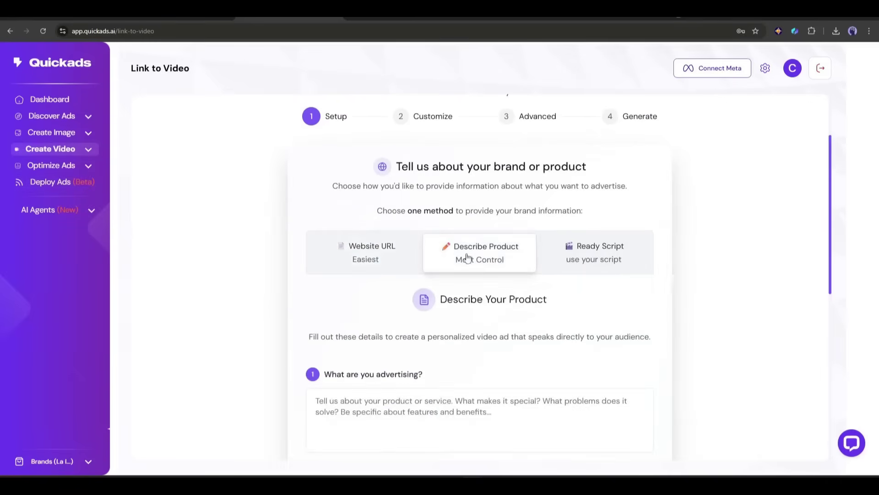
pyautogui.scroll(-1, 387, 265)
pyautogui.scroll(-2, 386, 265)
pyautogui.scroll(3, 591, 257)
pyautogui.click(590, 257)
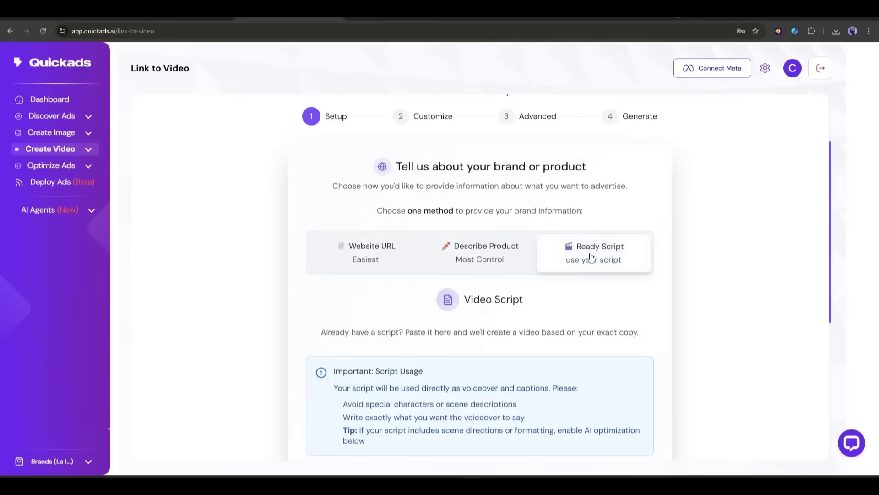
pyautogui.click(488, 257)
pyautogui.click(365, 258)
pyautogui.click(473, 442)
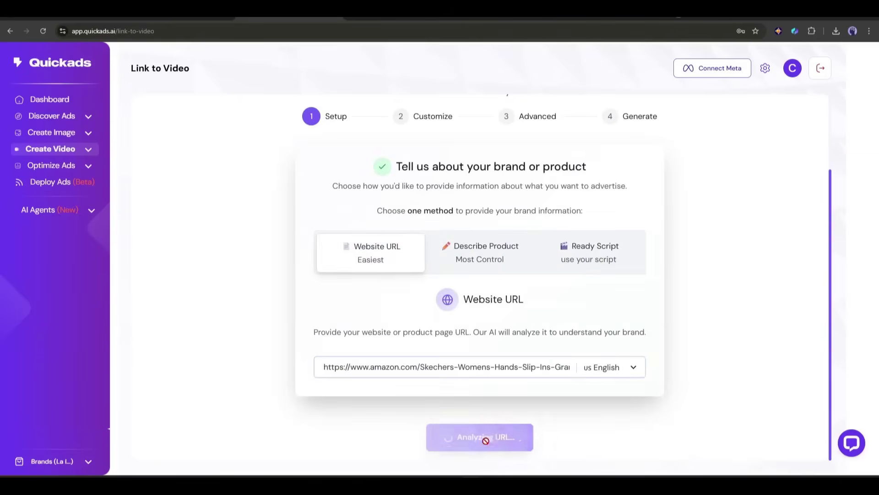
# Step: Show all video templates and browse through them
pyautogui.scroll(-3, 504, 260)
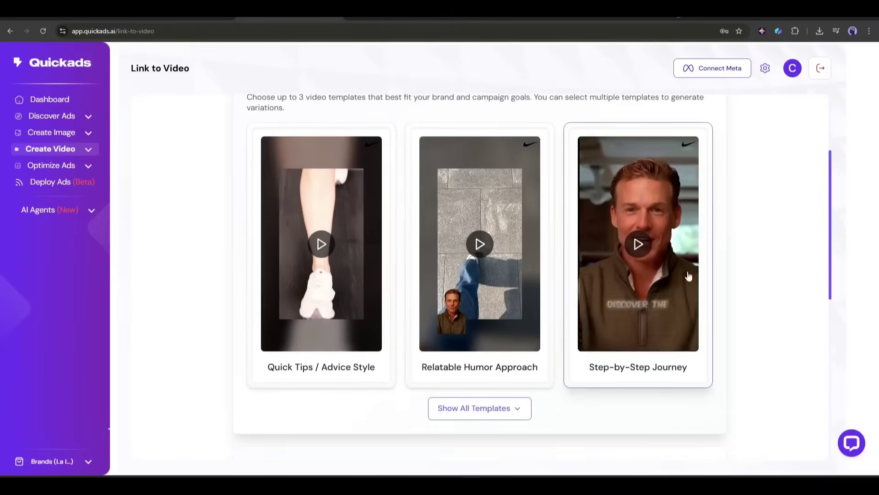
pyautogui.click(479, 408)
pyautogui.scroll(-5, 480, 321)
pyautogui.scroll(-5, 335, 316)
pyautogui.scroll(-5, 334, 315)
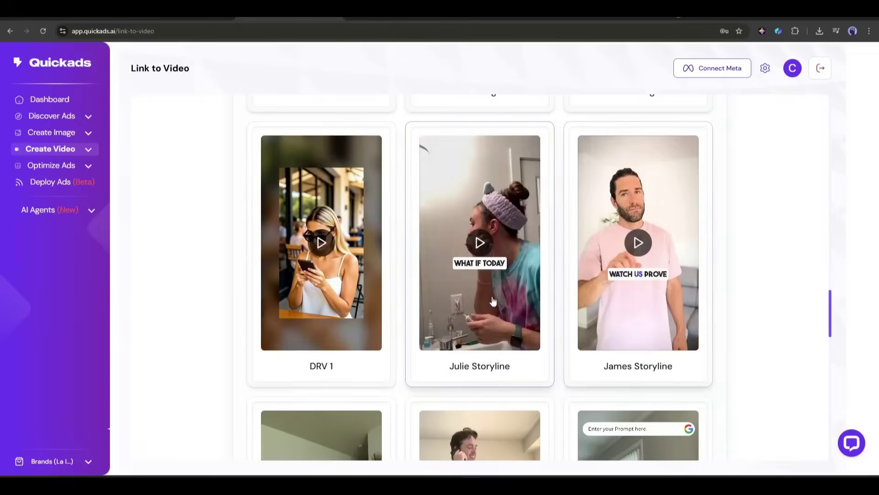
pyautogui.scroll(-4, 735, 331)
pyautogui.scroll(3, 735, 331)
pyautogui.scroll(-5, 458, 284)
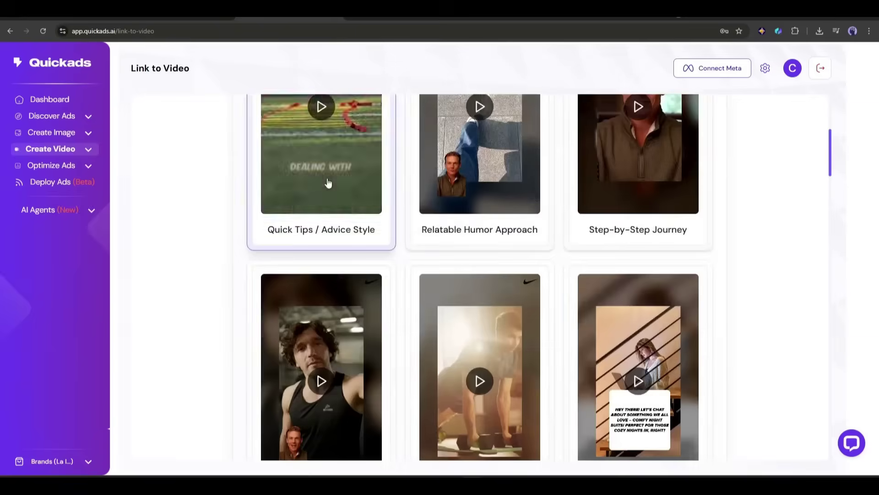
pyautogui.scroll(-10, 218, 241)
pyautogui.scroll(-5, 210, 244)
pyautogui.scroll(3, 210, 245)
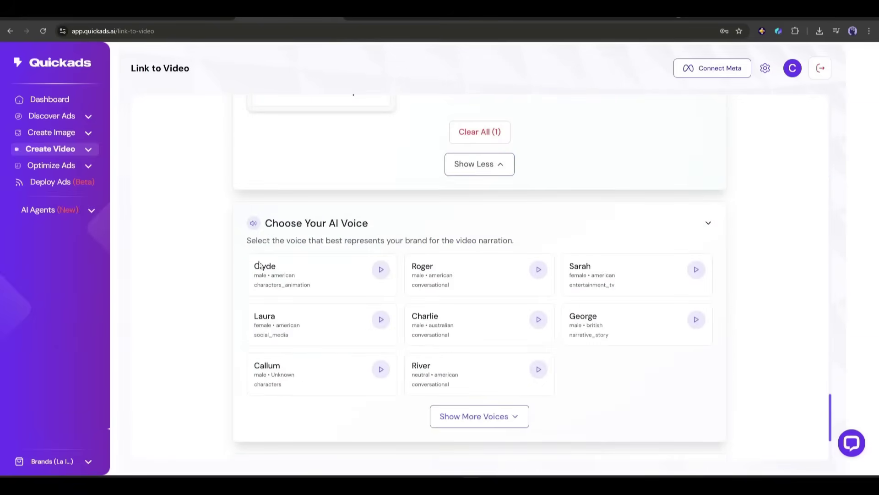
# Step: Choose Sarah as narrator and the suggested AI avatar, then proceed to Advanced Settings
pyautogui.click(696, 270)
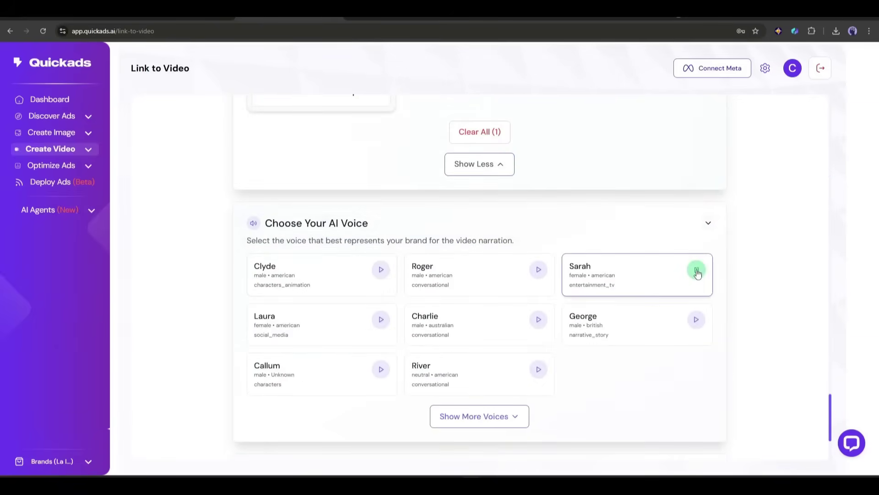
pyautogui.click(629, 274)
pyautogui.scroll(-4, 414, 336)
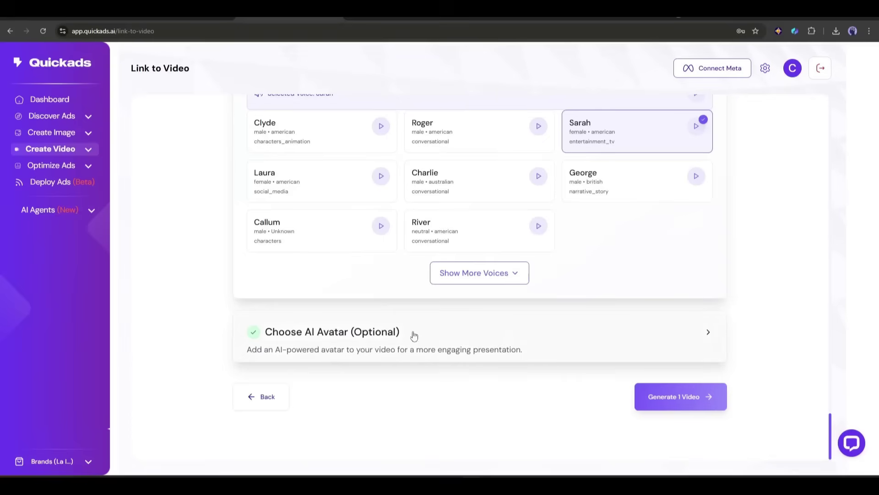
pyautogui.click(464, 346)
pyautogui.scroll(-3, 463, 337)
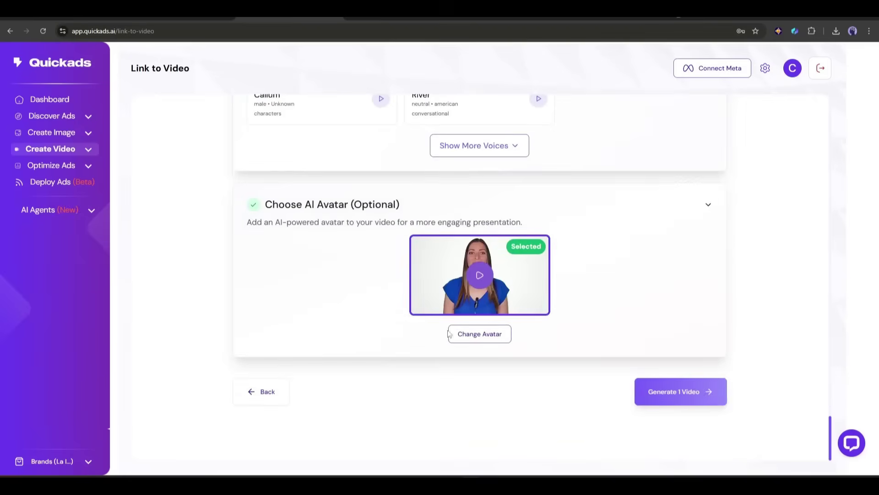
pyautogui.click(426, 225)
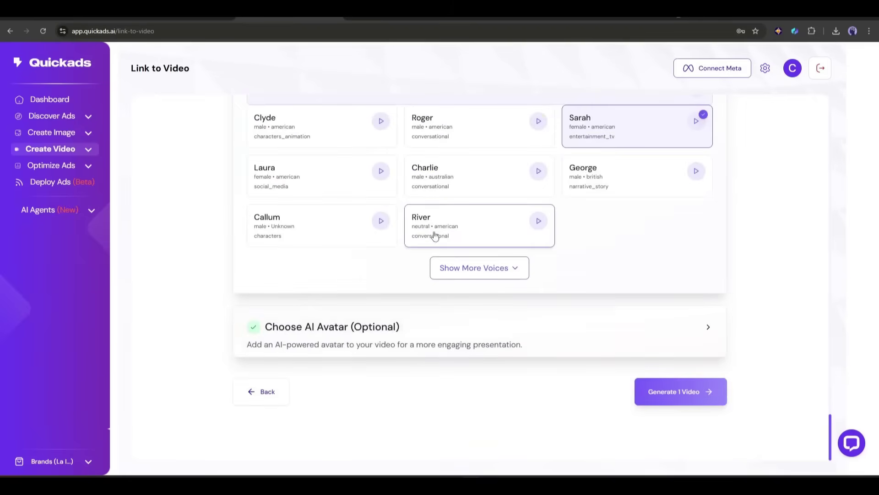
pyautogui.click(274, 327)
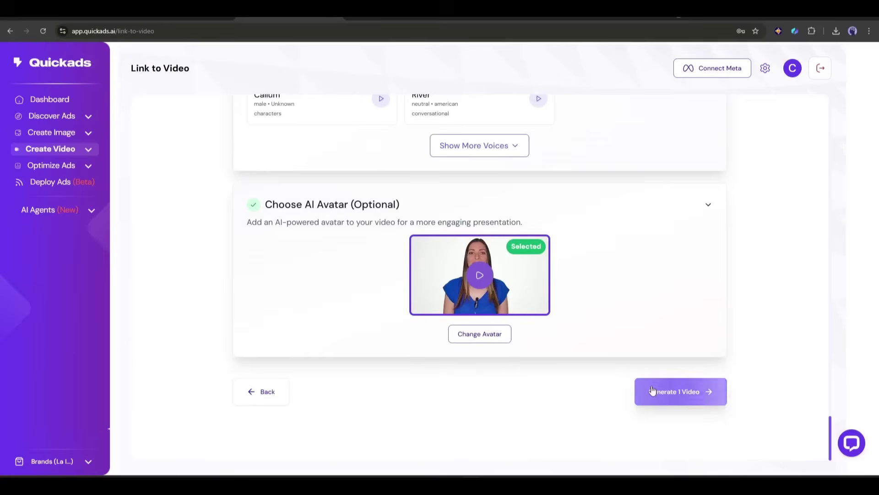
pyautogui.click(687, 392)
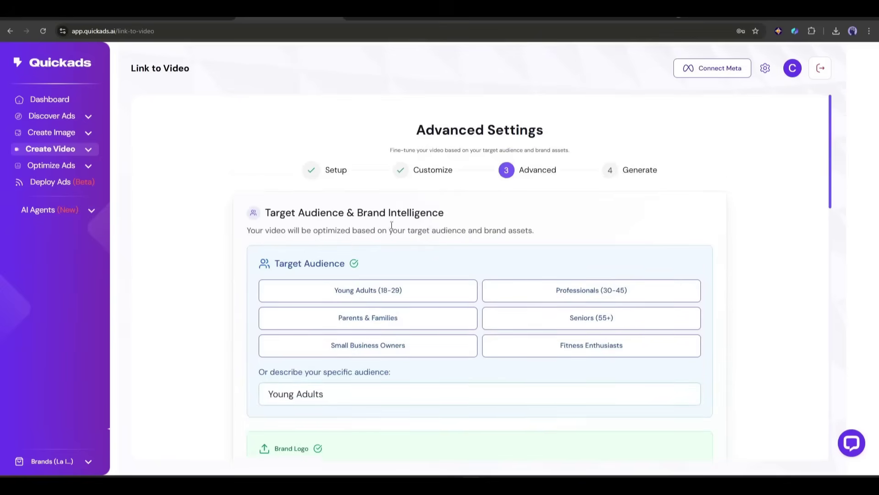
# Step: Target Young Adults (18–29) and upload the ÉCLAT Studio logo
pyautogui.scroll(-1, 403, 224)
pyautogui.click(377, 256)
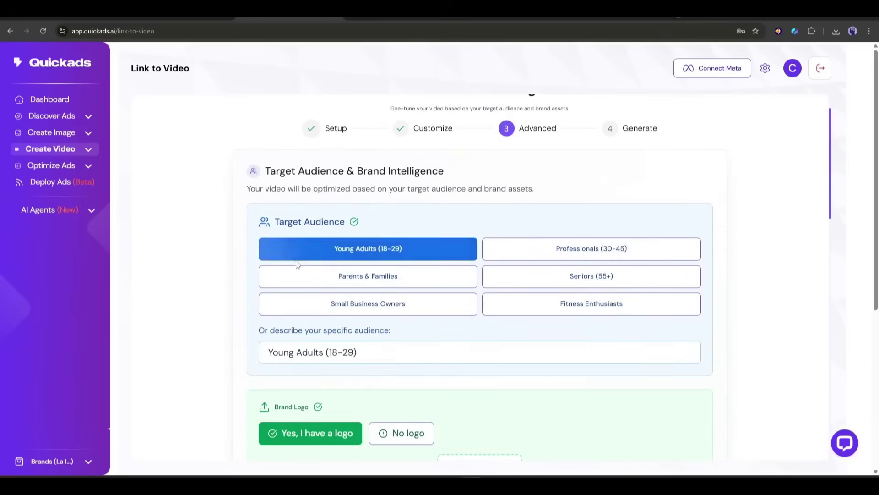
pyautogui.scroll(-4, 298, 259)
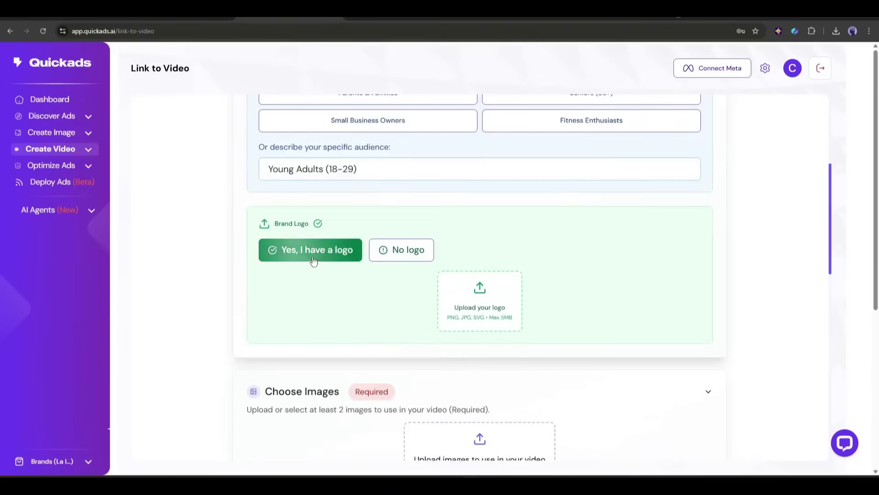
pyautogui.click(467, 291)
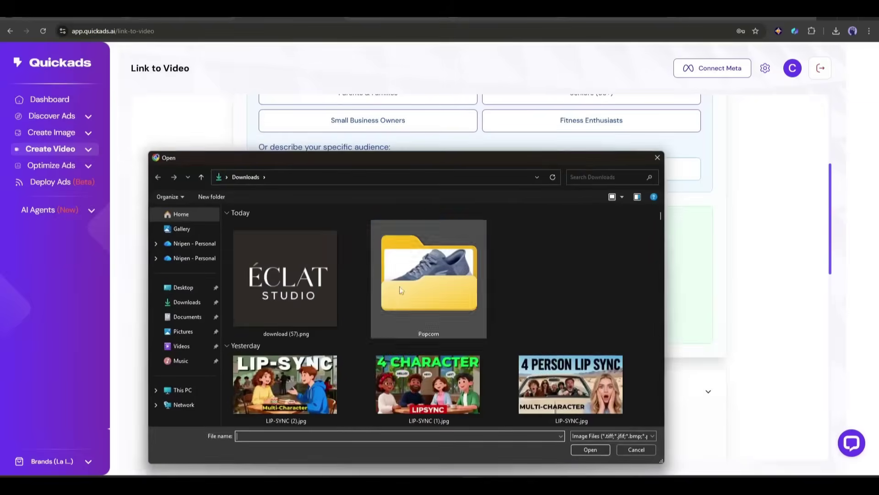
pyautogui.doubleClick(305, 290)
# Step: Upload all the Skechers shoe photos from the Popcorn folder
pyautogui.scroll(-2, 353, 288)
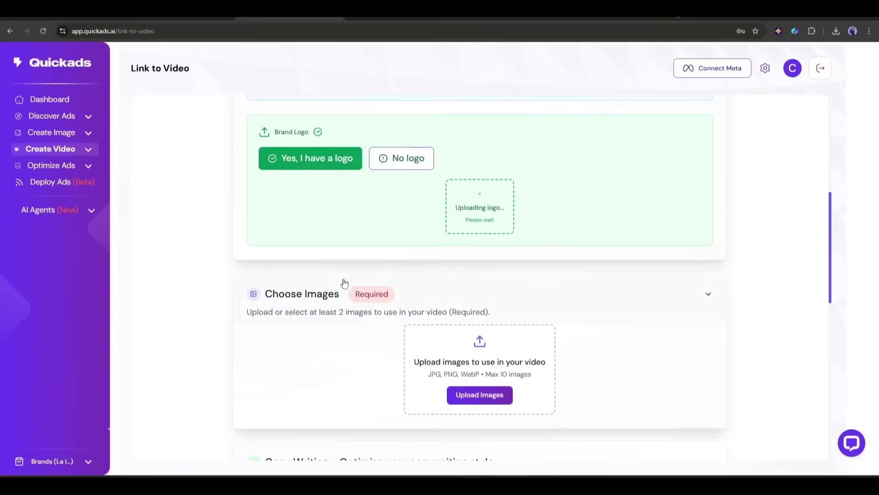
pyautogui.scroll(-1, 390, 229)
pyautogui.scroll(-1, 425, 238)
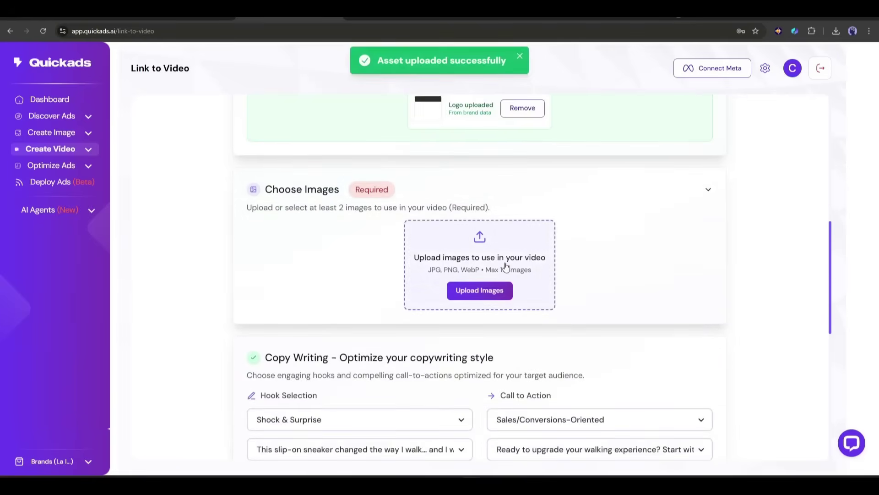
pyautogui.click(504, 268)
pyautogui.doubleClick(429, 274)
pyautogui.hotkey('ctrl', 'a')
pyautogui.scroll(-1, 519, 408)
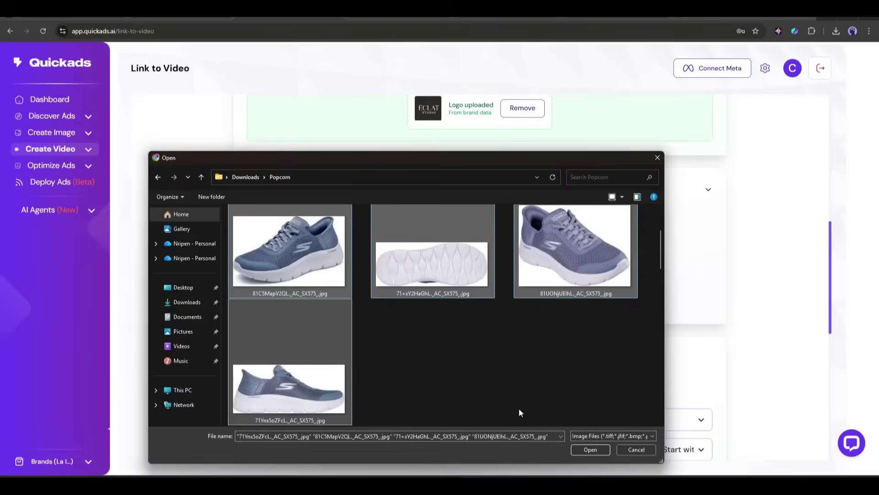
pyautogui.press('Return')
pyautogui.scroll(-2, 543, 366)
# Step: Keep the hook and Sales/Conversions CTA, and use the 'Transform your daily walks' closing line
pyautogui.scroll(-2, 362, 291)
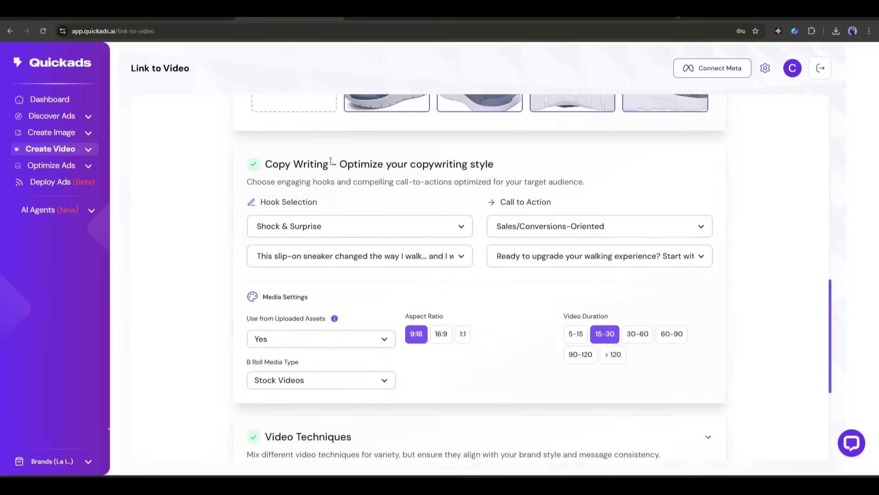
pyautogui.moveTo(279, 164); pyautogui.dragTo(514, 164)
pyautogui.click(359, 225)
pyautogui.click(359, 225)
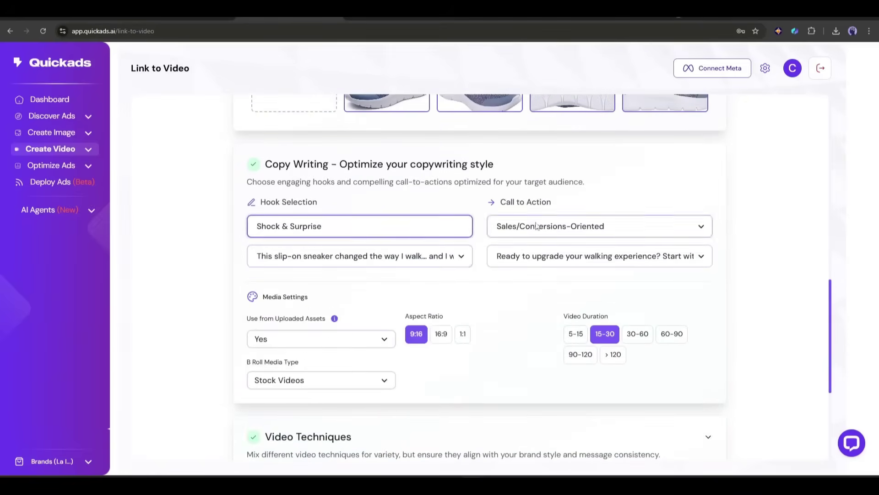
pyautogui.click(551, 226)
pyautogui.click(559, 275)
pyautogui.click(556, 256)
pyautogui.click(314, 318)
# Step: Keep the uploaded assets and switch the b-roll media type to AI Images
pyautogui.scroll(-3, 314, 318)
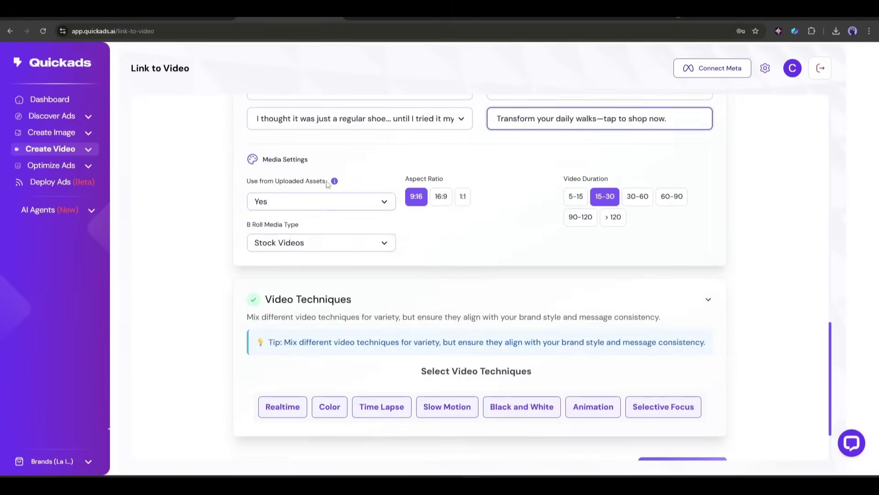
pyautogui.click(325, 201)
pyautogui.click(324, 219)
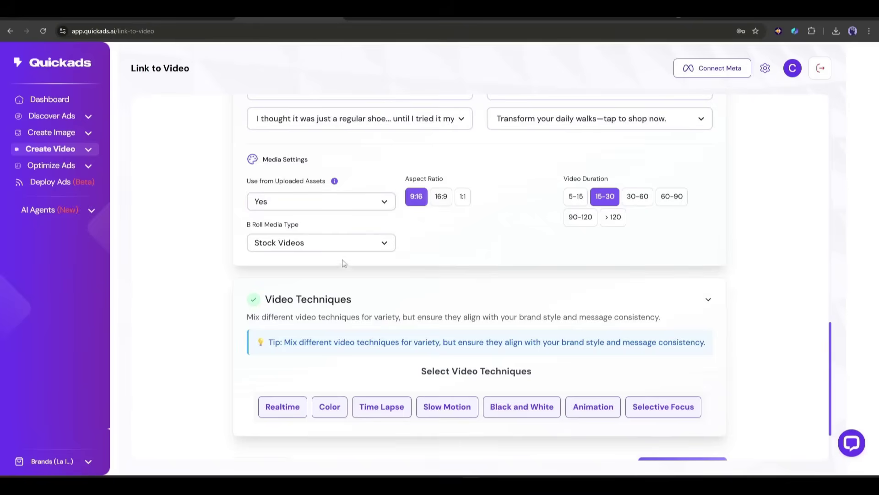
pyautogui.click(342, 244)
pyautogui.click(318, 301)
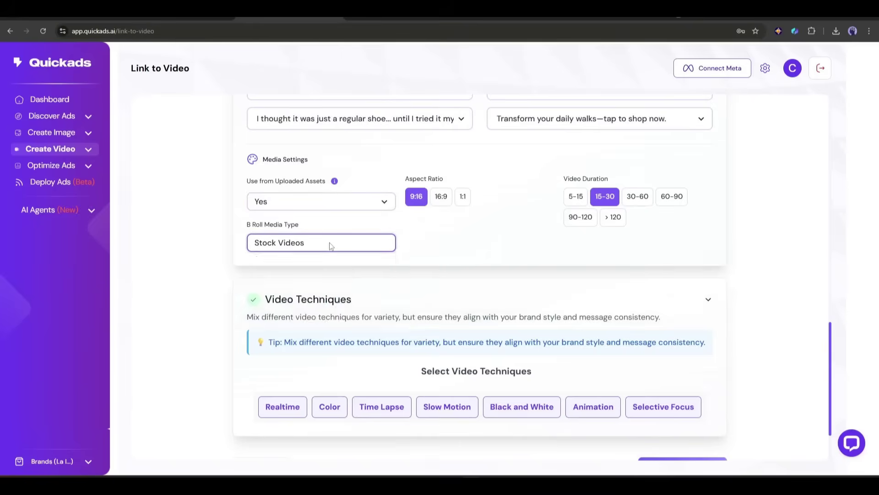
pyautogui.click(329, 243)
pyautogui.click(330, 316)
# Step: Try stock images and stock videos as b-roll, then generate the video ad
pyautogui.scroll(-2, 354, 264)
pyautogui.click(310, 158)
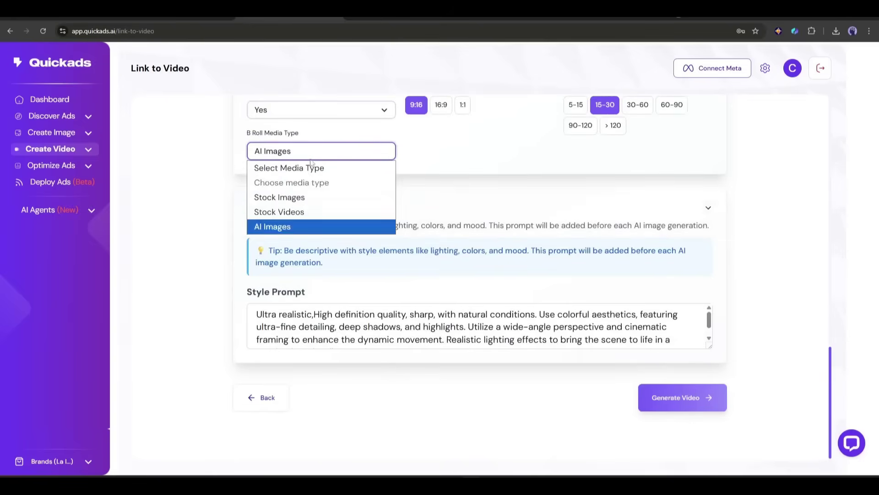
pyautogui.click(311, 151)
pyautogui.click(316, 197)
pyautogui.click(318, 158)
pyautogui.click(316, 219)
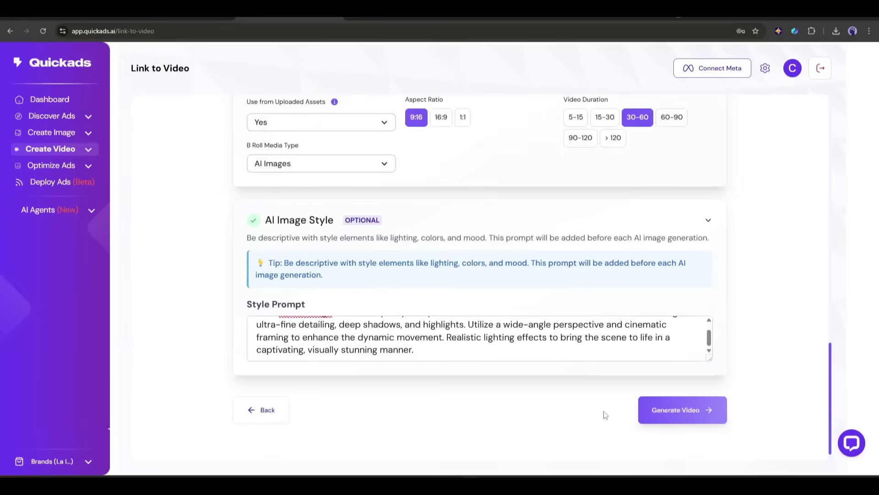
pyautogui.click(668, 410)
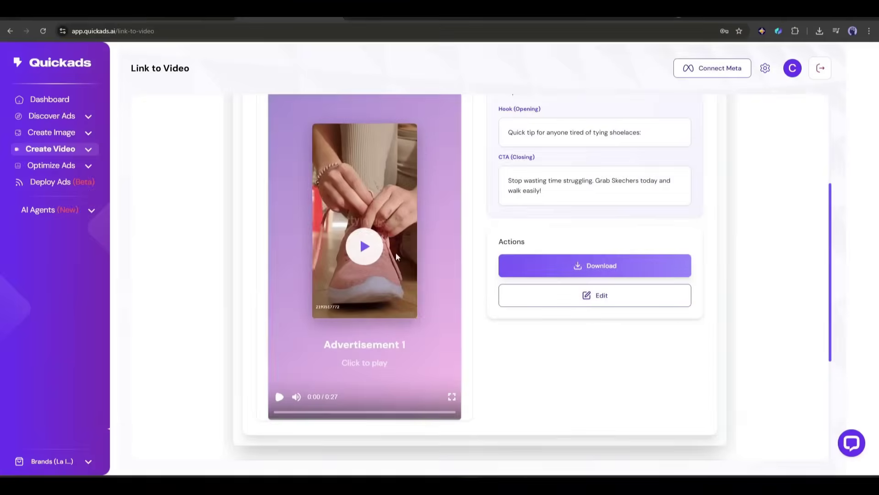
# Step: Play Advertisement 1, download it, and open it in the video editor
pyautogui.click(363, 251)
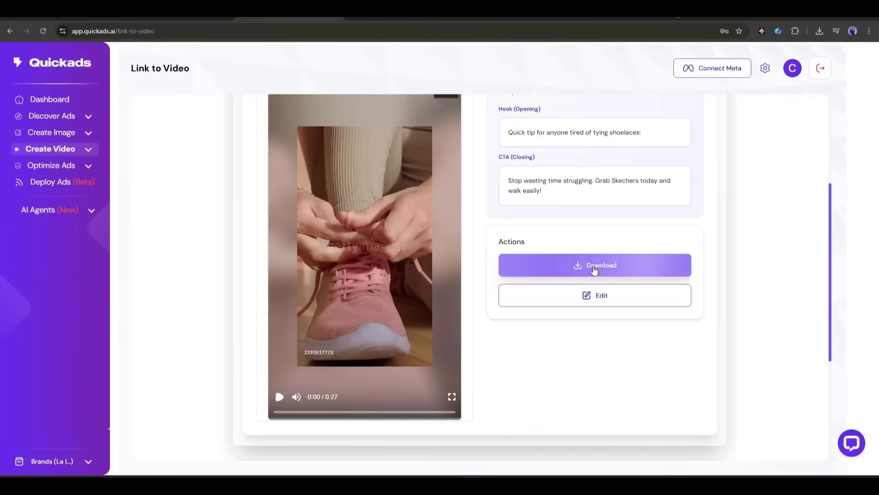
pyautogui.click(594, 270)
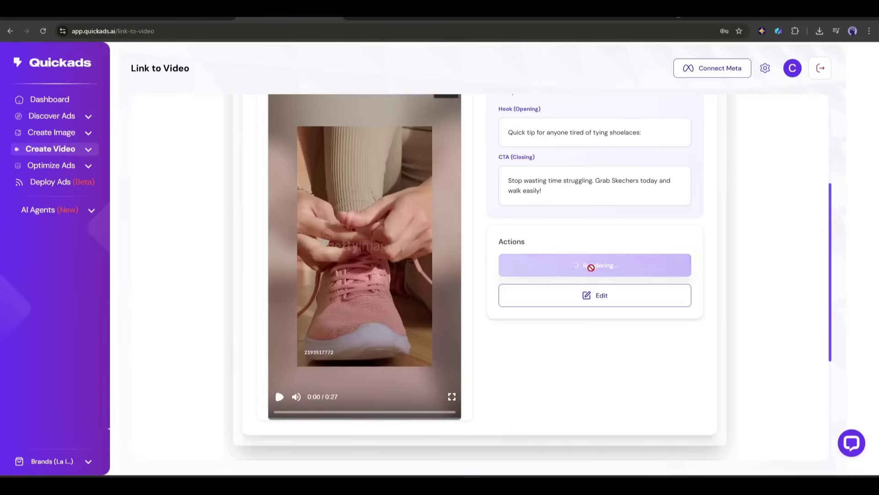
pyautogui.click(595, 297)
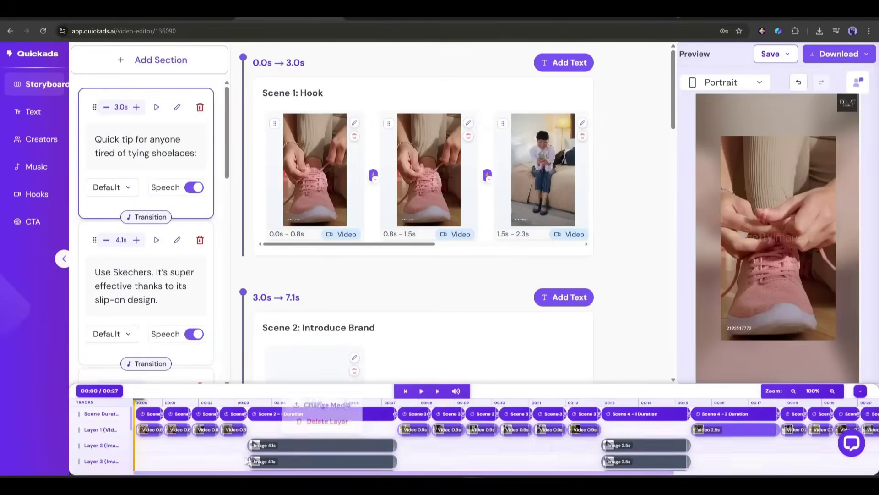
# Step: Move the overlay near the video's bottom, then browse Getty replacements for the 7-second clip without changing it
pyautogui.click(264, 444)
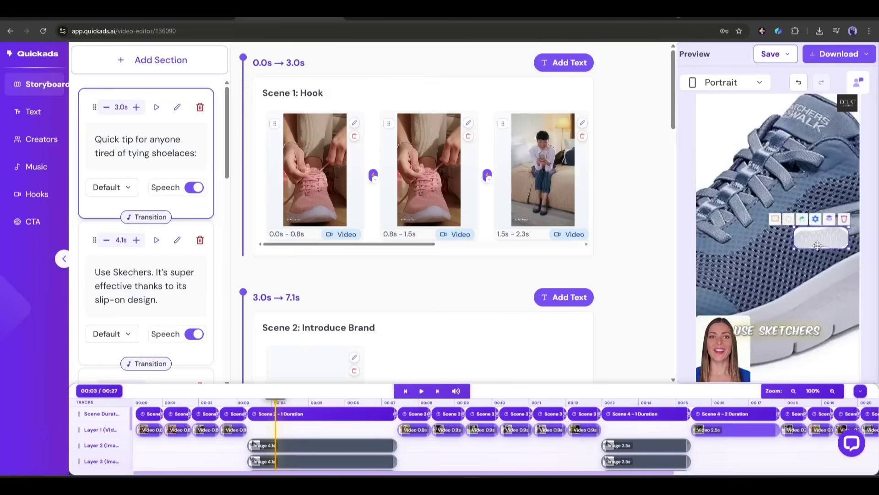
pyautogui.moveTo(818, 246); pyautogui.dragTo(821, 350)
pyautogui.rightClick(418, 429)
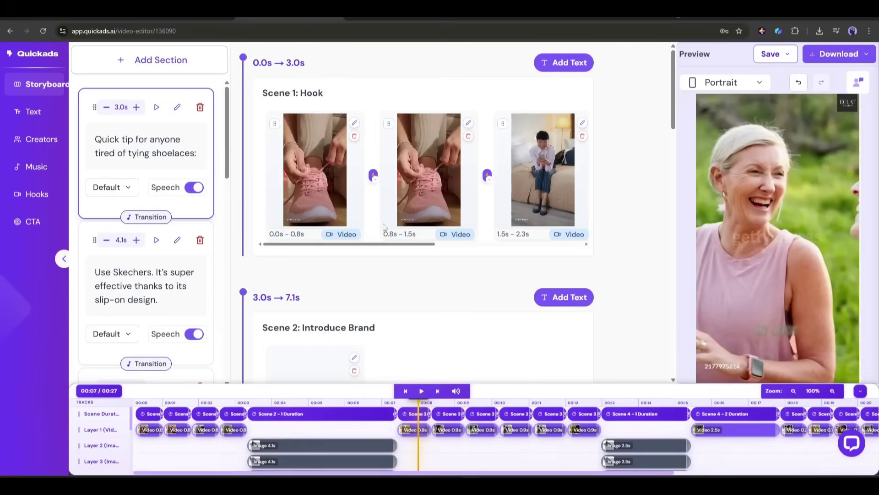
pyautogui.click(319, 196)
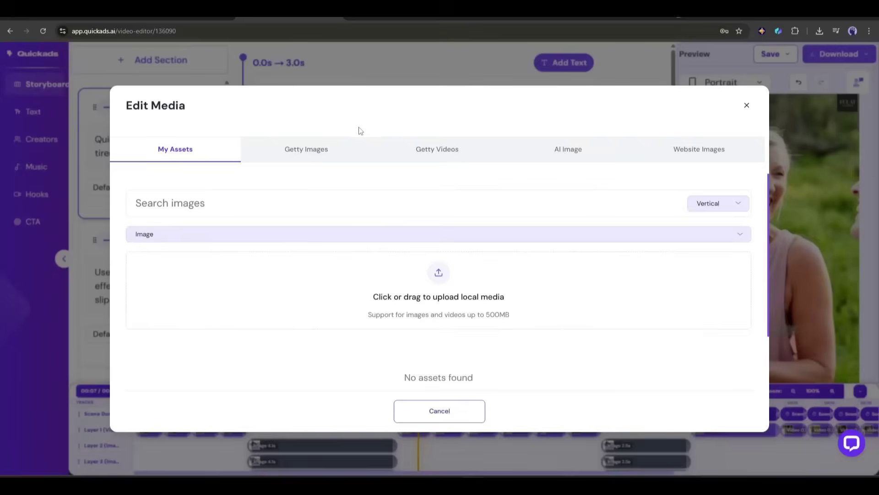
pyautogui.click(453, 151)
pyautogui.scroll(-2, 294, 273)
pyautogui.click(560, 270)
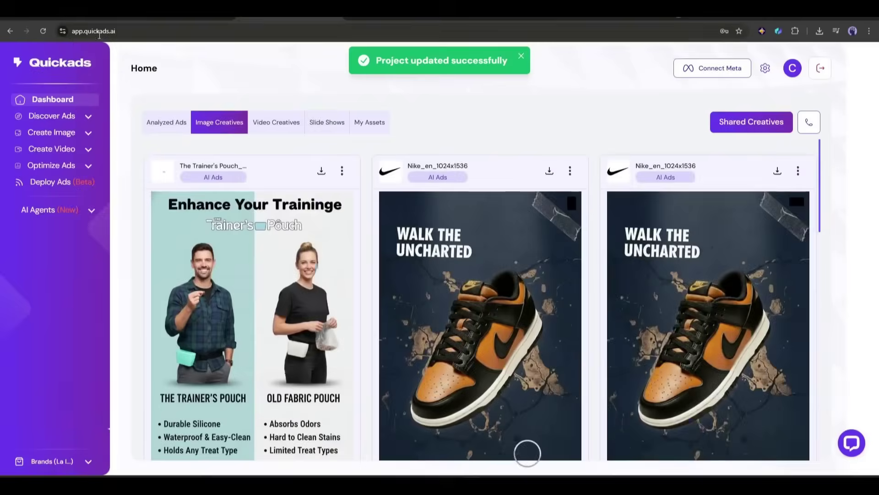
# Step: Start a new AI image ad from the pasted Amazon Skechers product link and analyze it
pyautogui.click(53, 137)
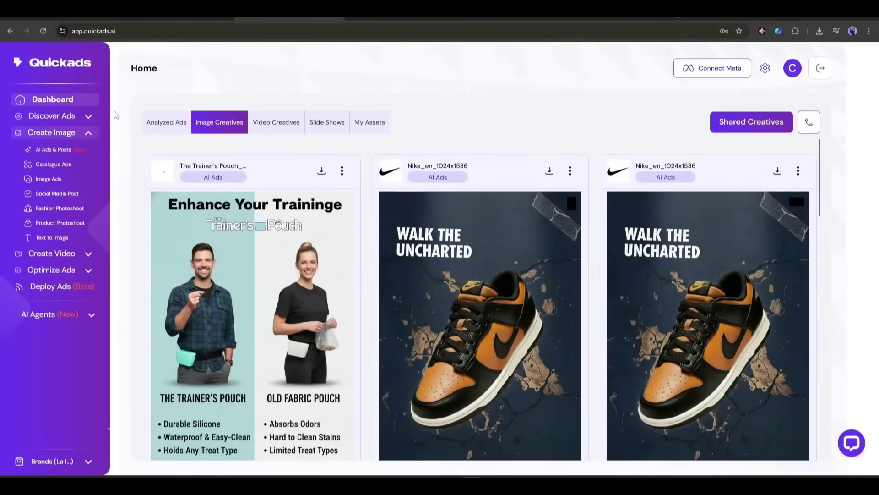
pyautogui.click(42, 151)
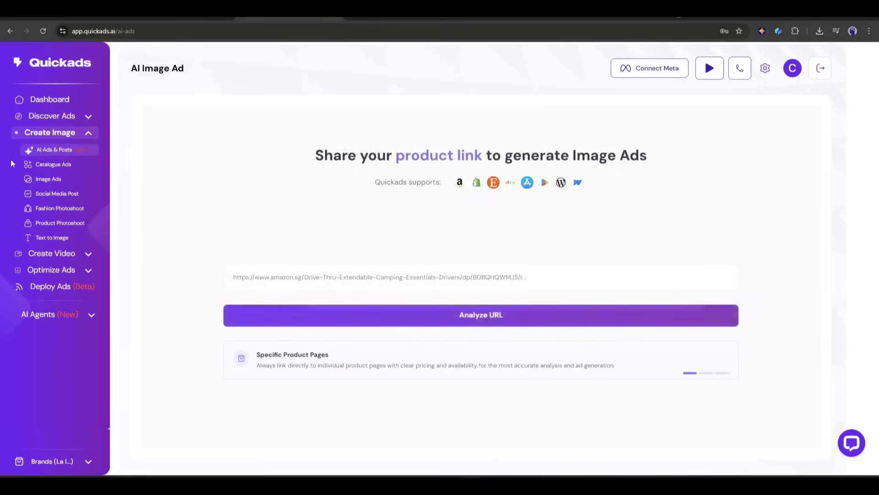
pyautogui.click(288, 282)
pyautogui.hotkey('ctrl', 'v')
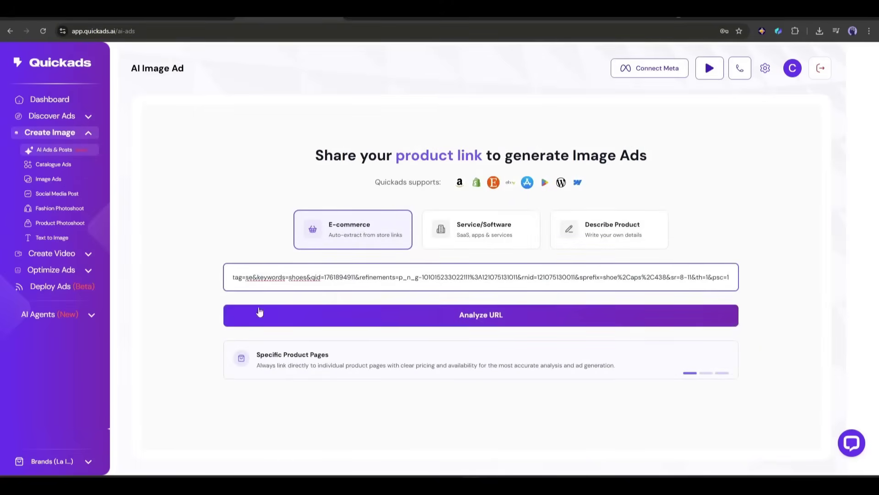
pyautogui.click(421, 321)
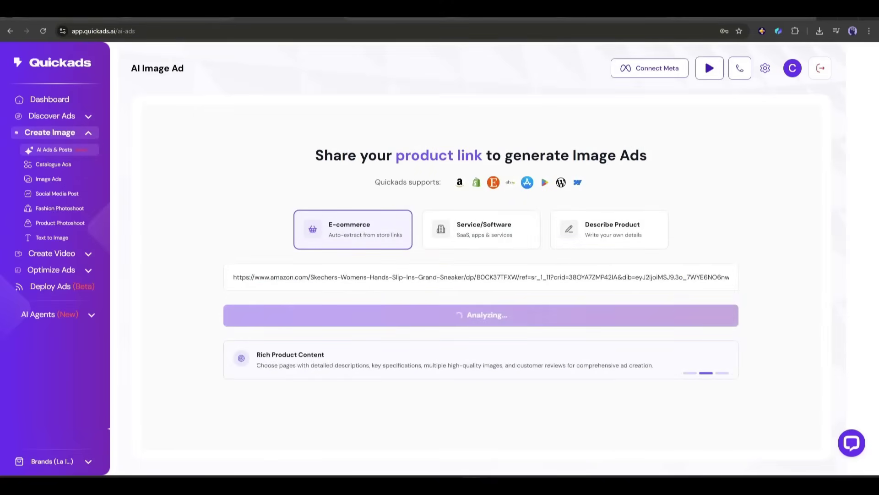
# Step: Replace the Amazon company description with the Skechers feature description
pyautogui.doubleClick(298, 225)
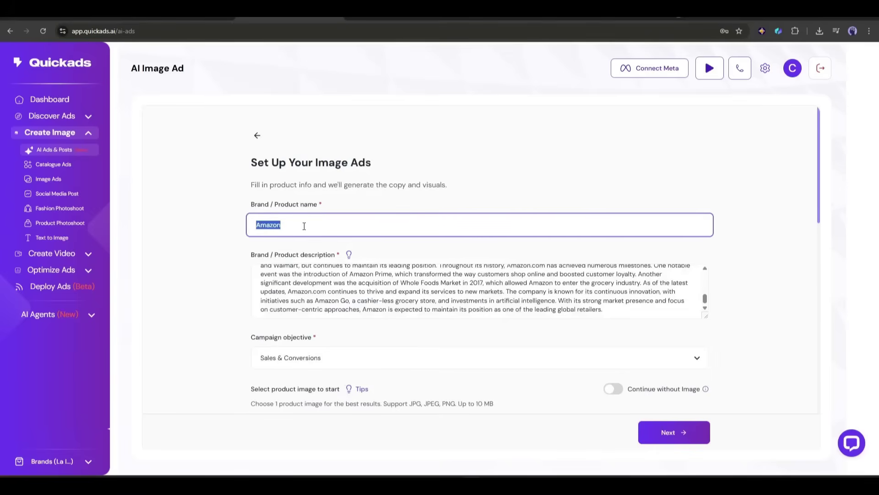
pyautogui.click(324, 282)
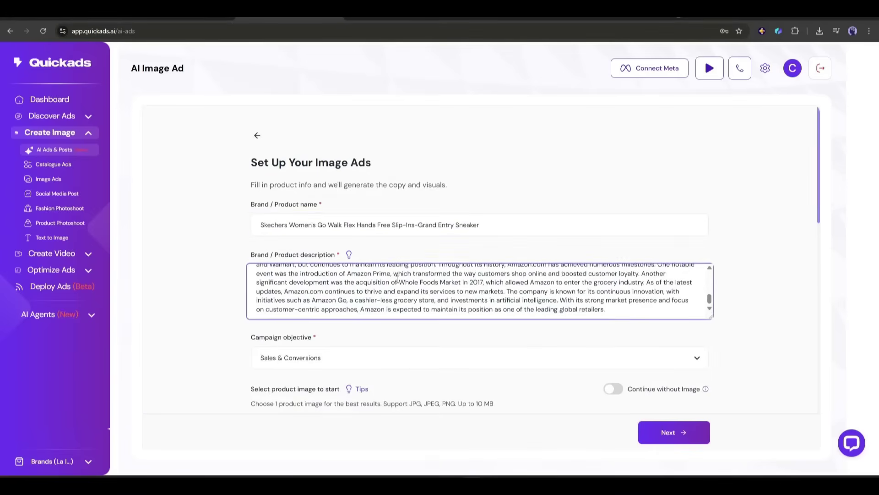
pyautogui.hotkey('ctrl', 'a')
pyautogui.press('BackSpace')
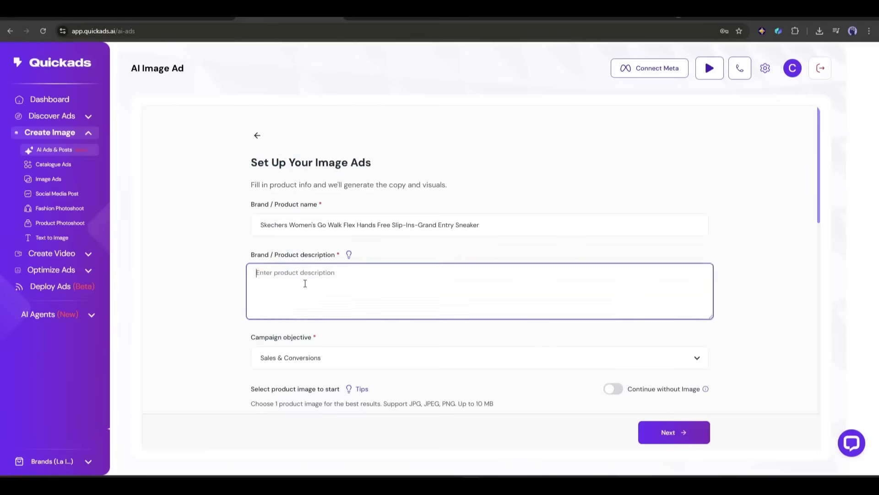
pyautogui.write('EFFORTLESS SLIP-ON DESIGN: These slip on shoes for women feature a convenient hands-free entry with molded heel panel and stretch laces for easy on and off SUPERIOR COMFORT TECHNOLOGY: Ultra Go cushioning and Air-Cooled Memory Foam insole provide exceptional comfort for all-day wear SECURE FIT: Heel Pillow technology and bungee closure system ensure these slip on sneakers for women stay securely in place VERSATILE PERFORMANCE: Super flexible traction outsole makes these womens slip on shoes perfect for walking and everyday activities EASY CARE: Machine washable design keeps your athletic shoes looking fresh with minimal effort')
# Step: Keep Sales & Conversions, pick the green-soled shoe image, and keep Stage 0 brand awareness
pyautogui.scroll(-2, 199, 284)
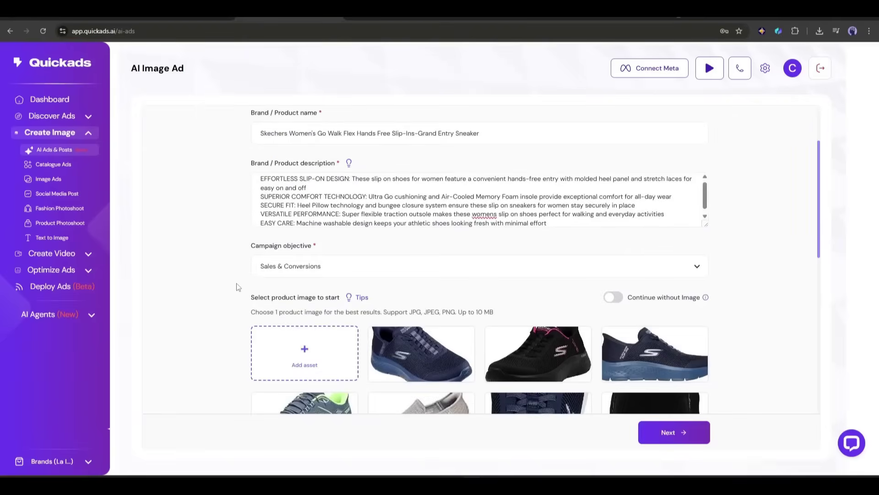
pyautogui.click(311, 268)
pyautogui.click(295, 320)
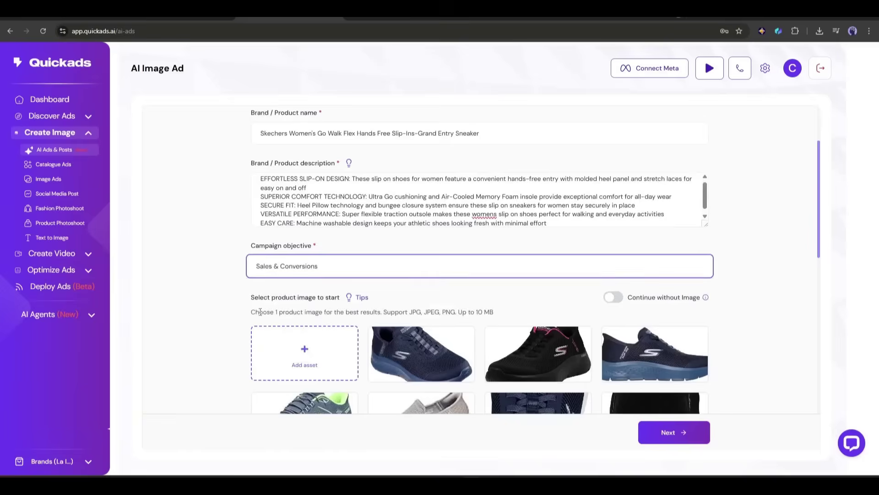
pyautogui.scroll(-3, 245, 314)
pyautogui.click(279, 271)
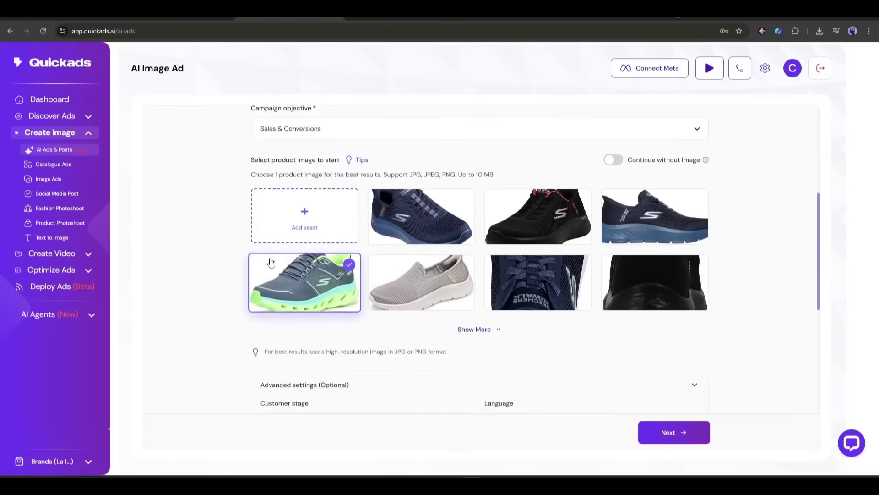
pyautogui.scroll(-2, 256, 293)
pyautogui.scroll(-2, 246, 303)
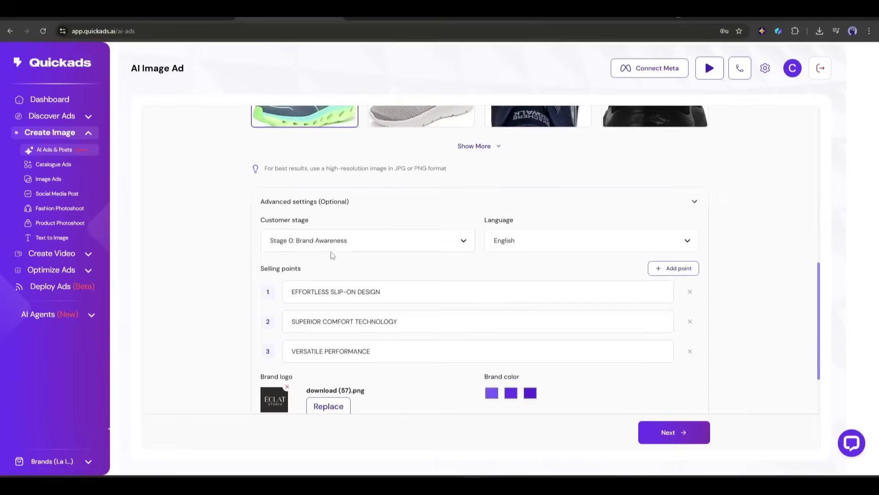
pyautogui.click(346, 240)
pyautogui.click(492, 217)
pyautogui.scroll(-2, 366, 311)
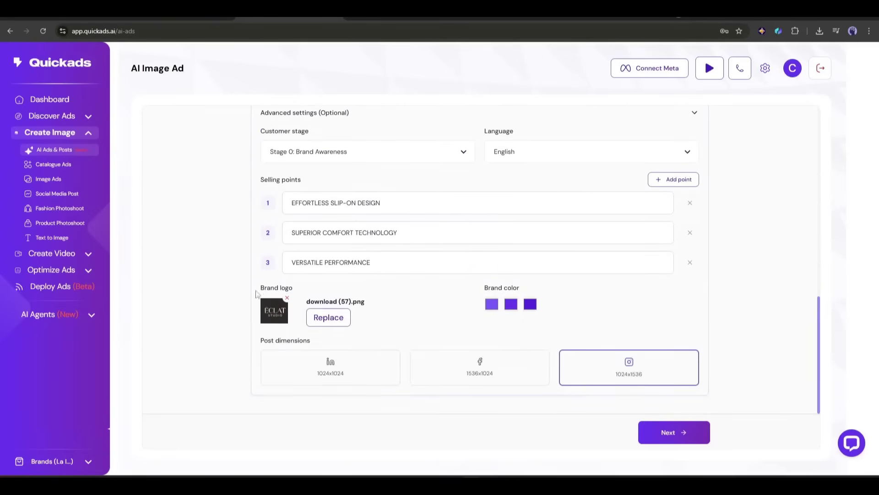
# Step: Browse the Popular Templates, Custom and Clone Ad template options
pyautogui.click(655, 432)
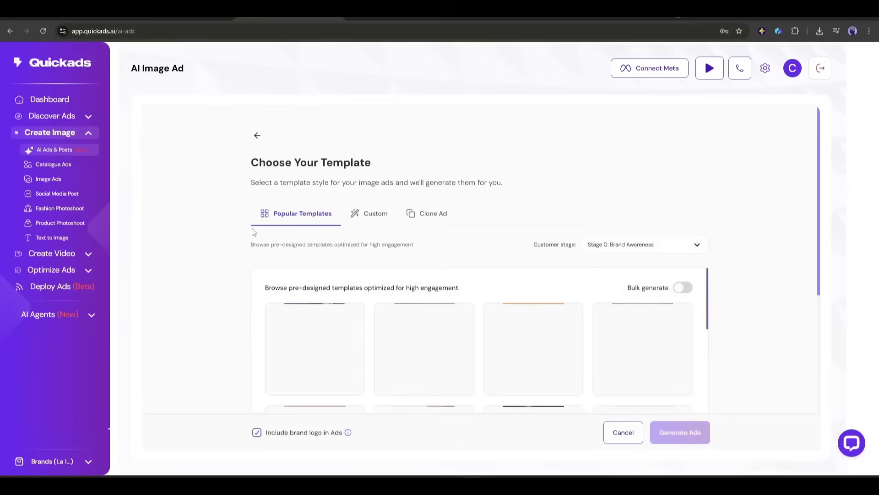
pyautogui.scroll(-2, 248, 247)
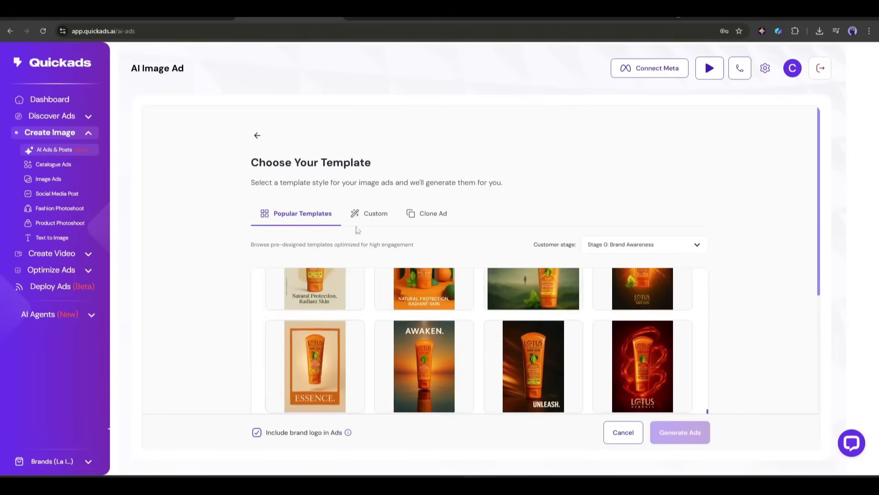
pyautogui.click(384, 213)
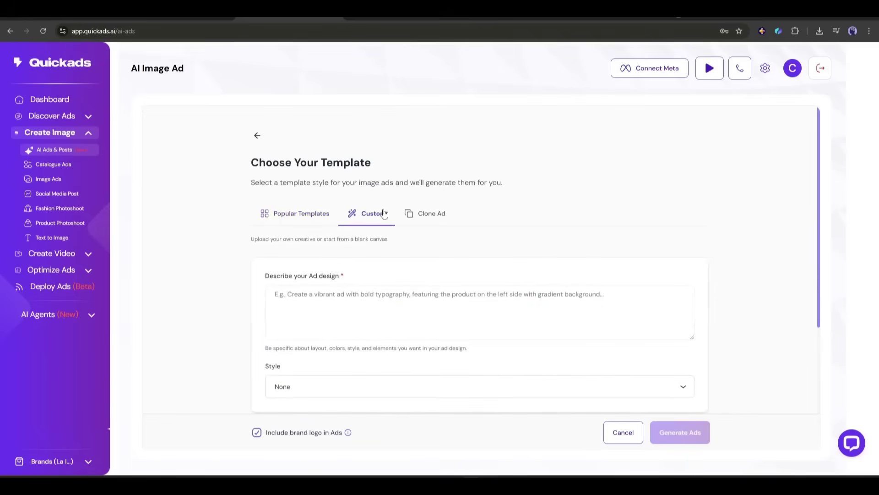
pyautogui.click(311, 216)
pyautogui.click(380, 213)
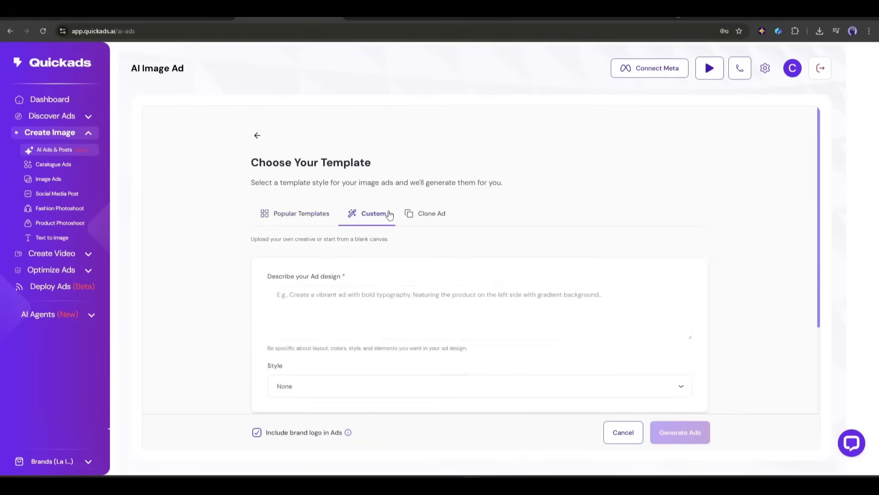
pyautogui.click(435, 215)
pyautogui.click(289, 213)
pyautogui.scroll(-3, 273, 284)
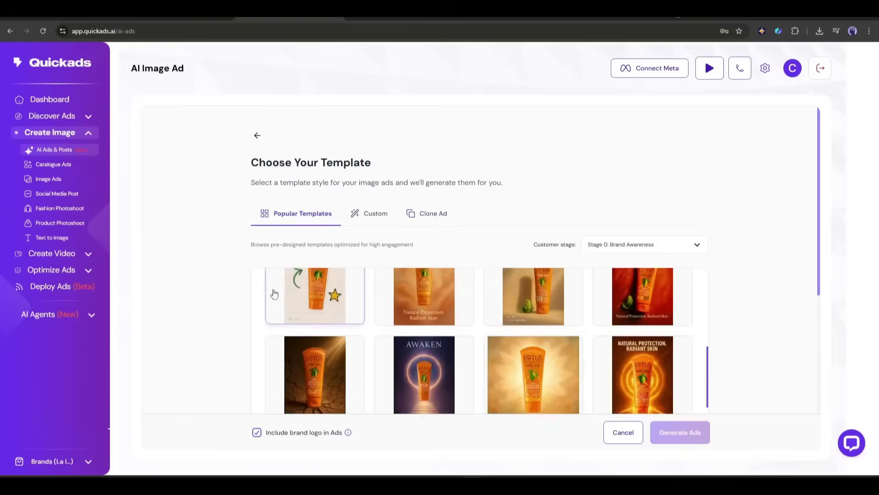
pyautogui.scroll(-3, 293, 303)
# Step: Choose the MOVE template and go to its optional instructions field
pyautogui.click(307, 315)
pyautogui.click(402, 304)
pyautogui.scroll(5, 369, 294)
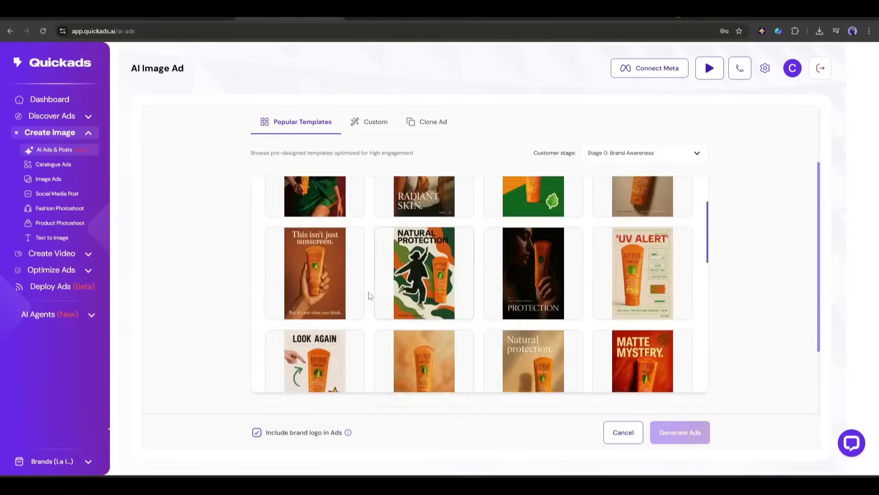
pyautogui.scroll(-5, 434, 269)
pyautogui.scroll(-3, 232, 272)
pyautogui.click(335, 355)
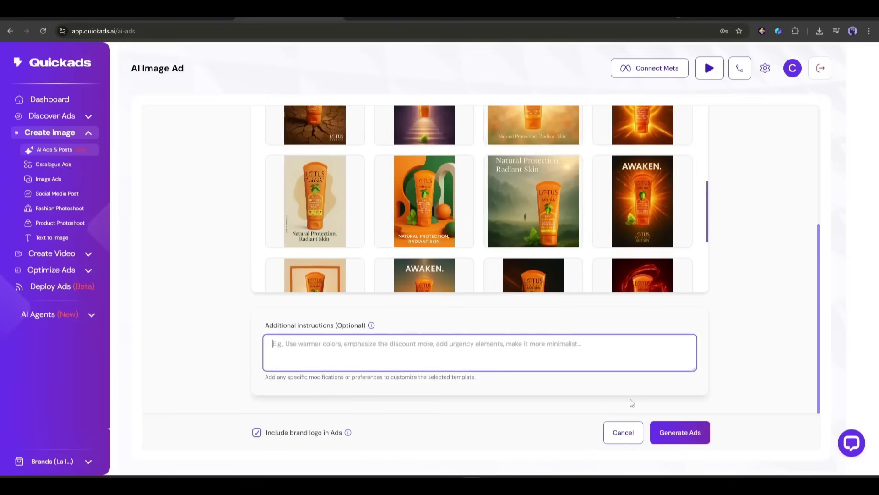
# Step: Generate ads from the MOVE template and scroll through the three Skechers results
pyautogui.click(686, 430)
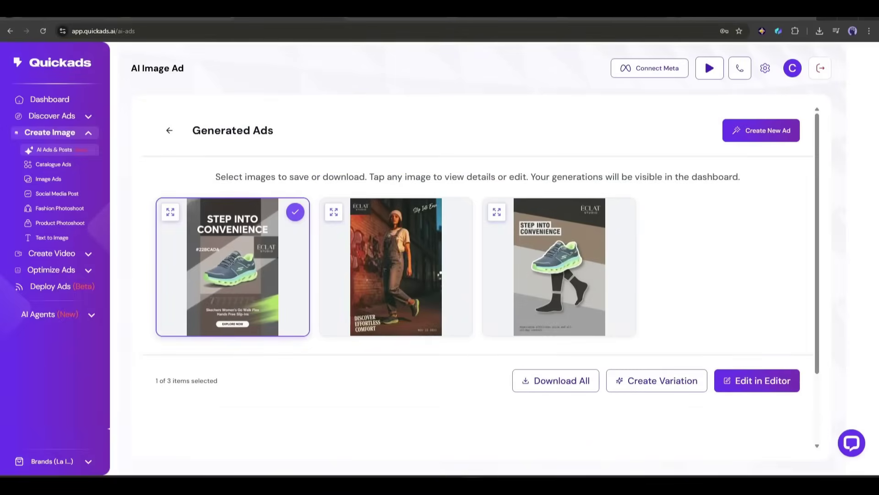
pyautogui.moveTo(396, 261)
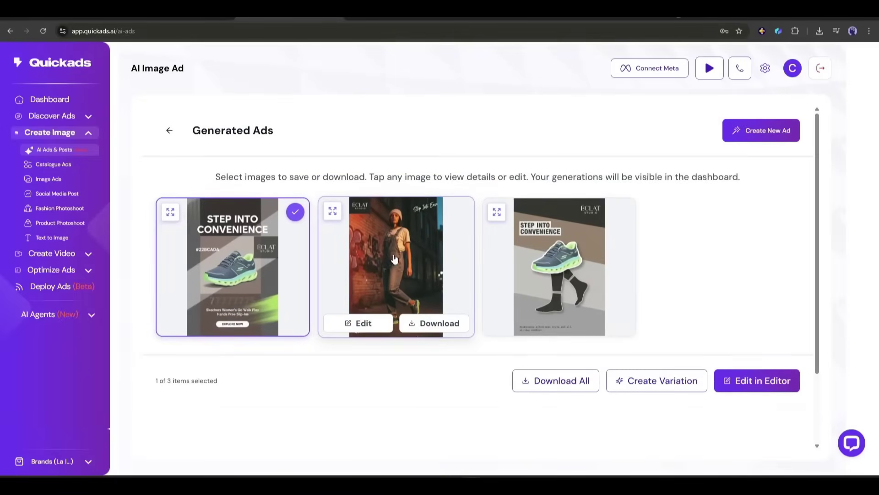
pyautogui.scroll(-1, 281, 302)
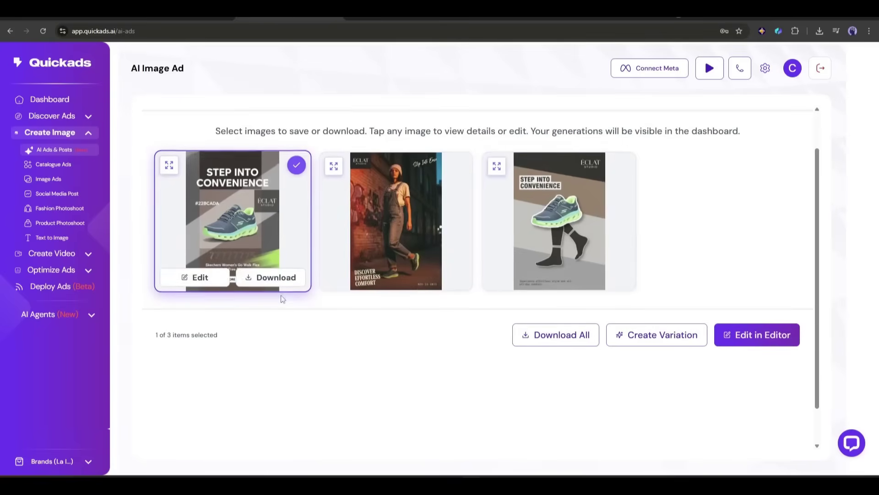
pyautogui.scroll(-1, 288, 257)
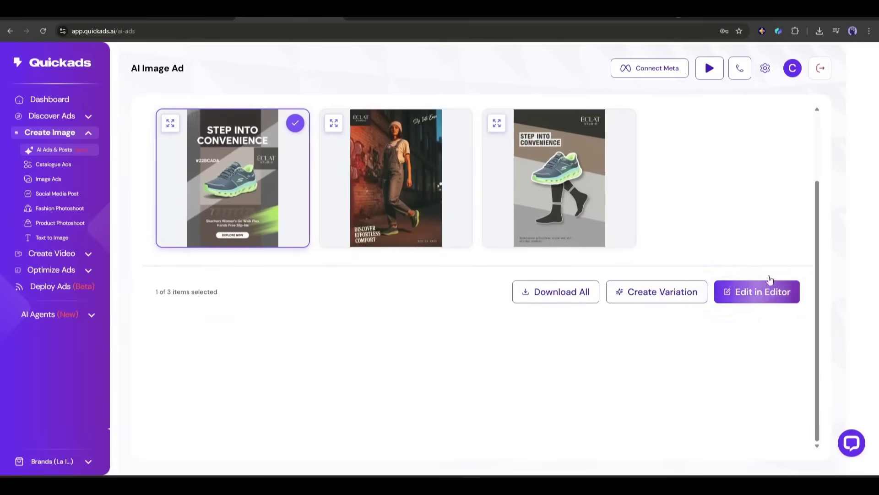
pyautogui.scroll(2, 769, 279)
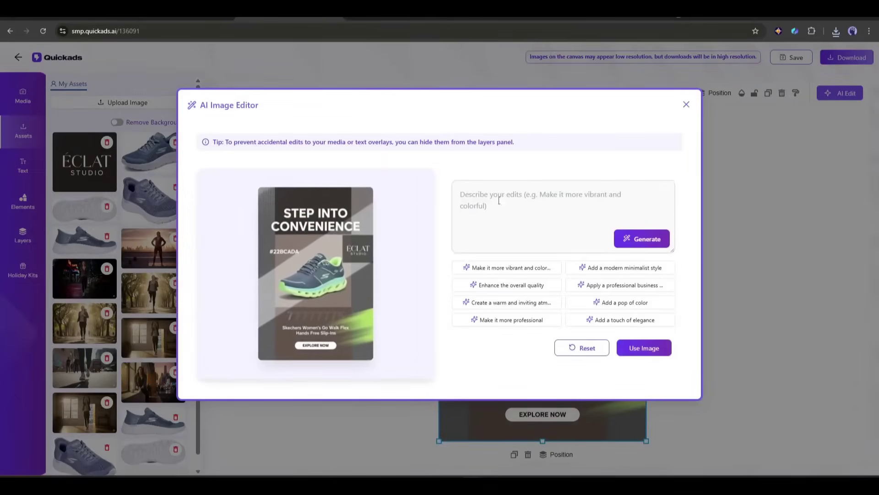
pyautogui.write('Change the background')
# Step: Generate a 'Make it more professional' AI edit of the first ad and use that image
pyautogui.click(512, 320)
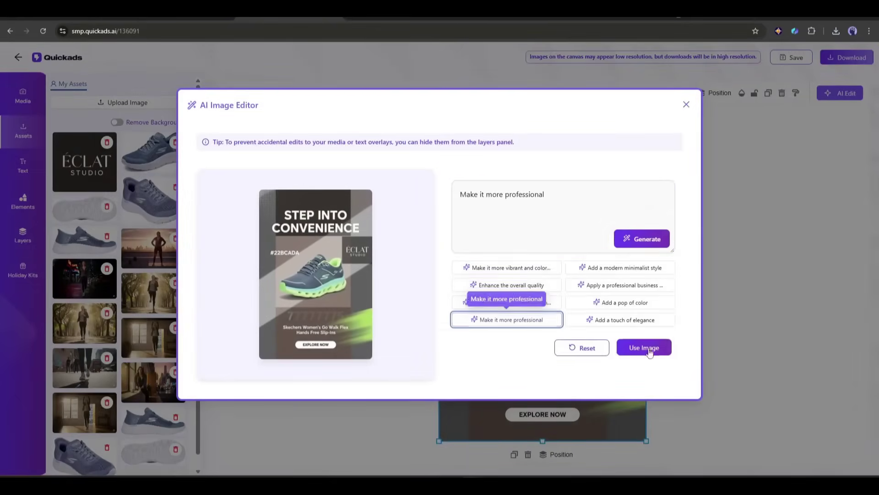
pyautogui.click(633, 241)
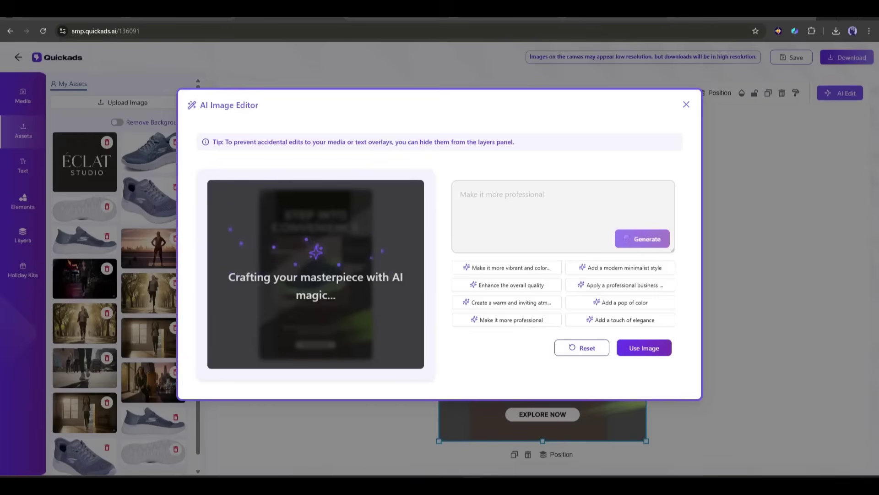
pyautogui.click(644, 348)
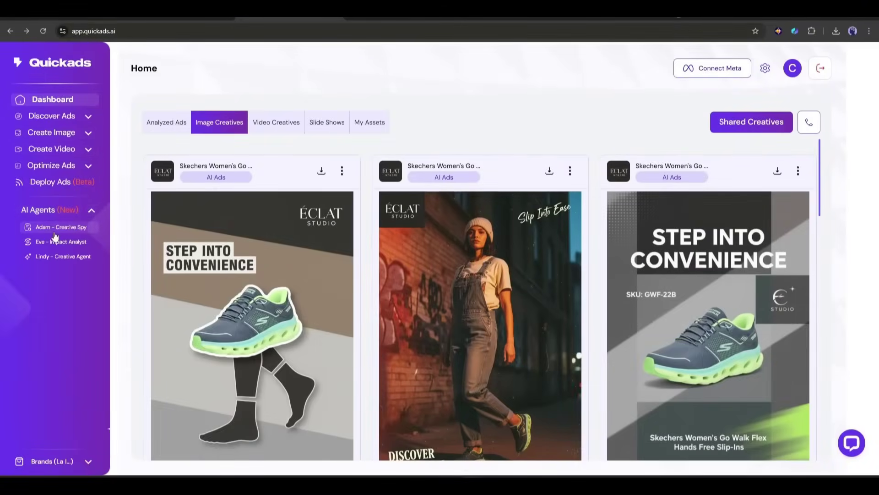
# Step: Open the Creative Spy agent and bring up Nike's Brand Spy report
pyautogui.click(54, 232)
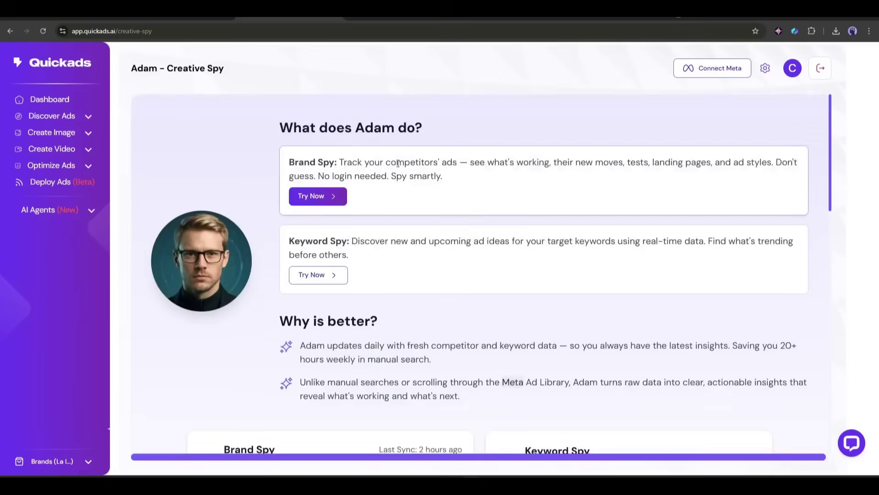
pyautogui.moveTo(424, 162); pyautogui.dragTo(493, 163)
pyautogui.click(324, 206)
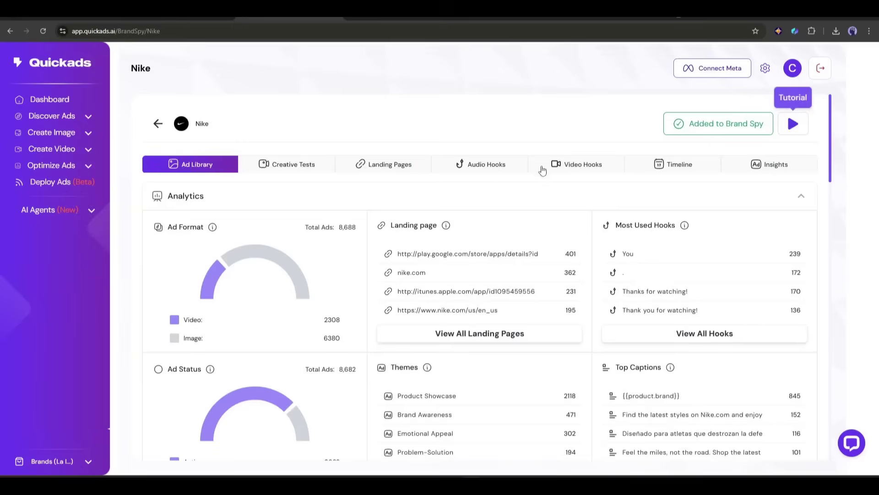
pyautogui.scroll(-2, 544, 176)
pyautogui.scroll(-2, 500, 198)
pyautogui.scroll(3, 391, 412)
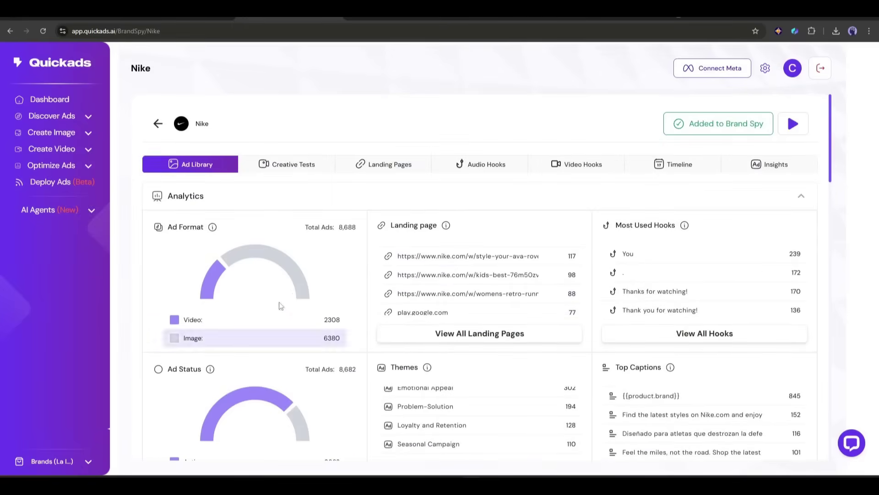
# Step: View Nike's creative tests, landing pages, audio hooks and video hooks
pyautogui.click(302, 169)
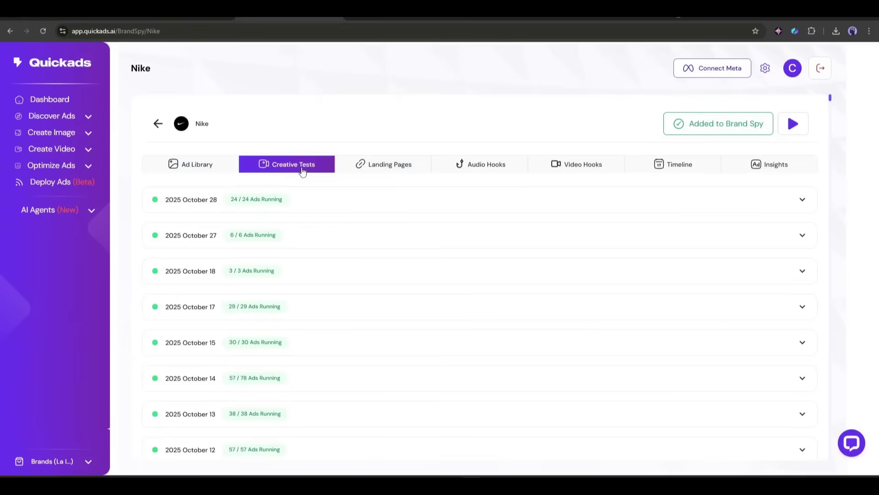
pyautogui.click(406, 162)
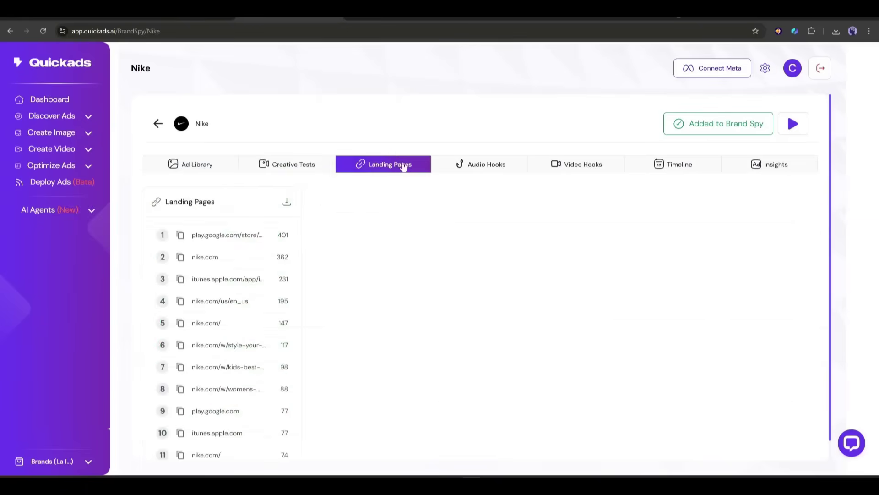
pyautogui.click(497, 164)
pyautogui.click(590, 165)
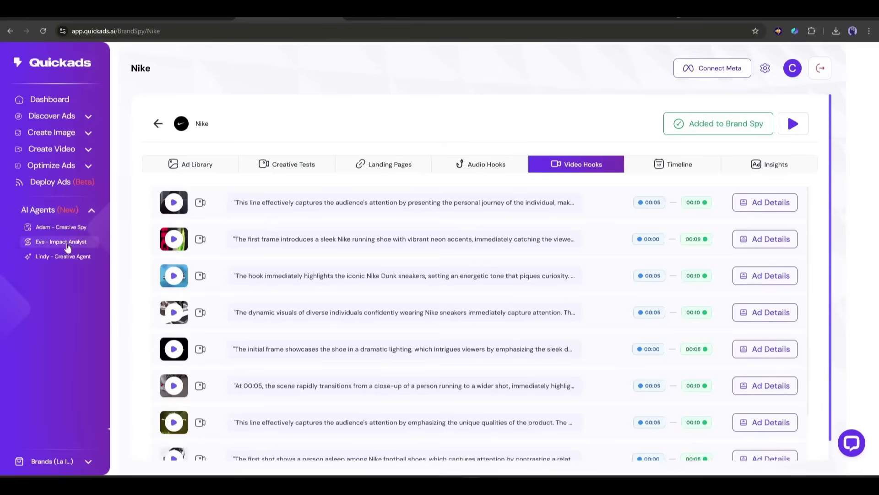
# Step: Open Eve – Impact Analyst and scroll through its Meta insight feature cards
pyautogui.click(66, 245)
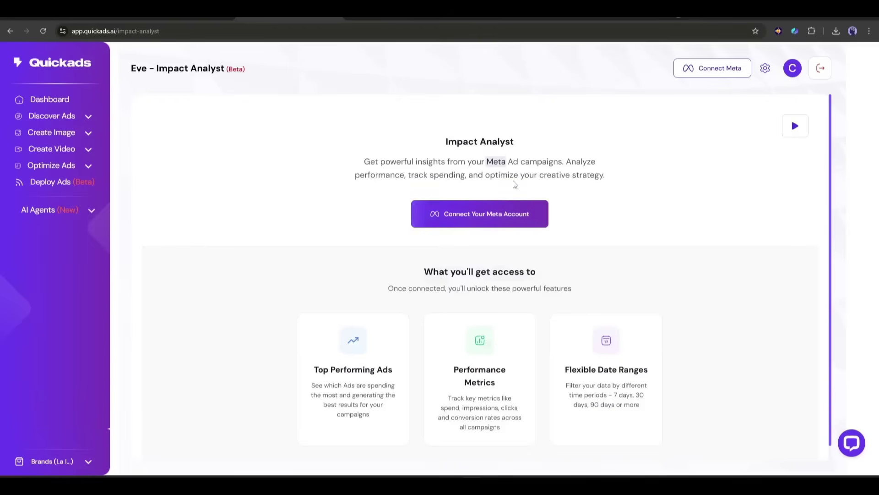
pyautogui.scroll(-1, 339, 373)
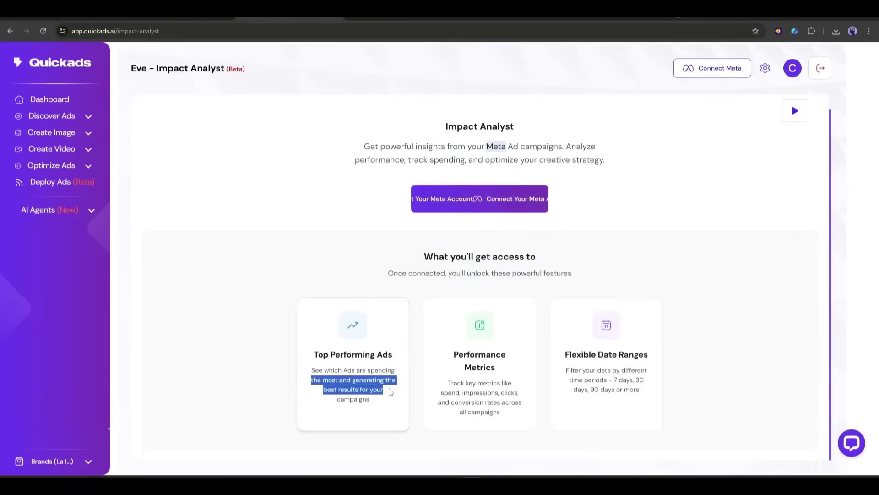
pyautogui.click(560, 371)
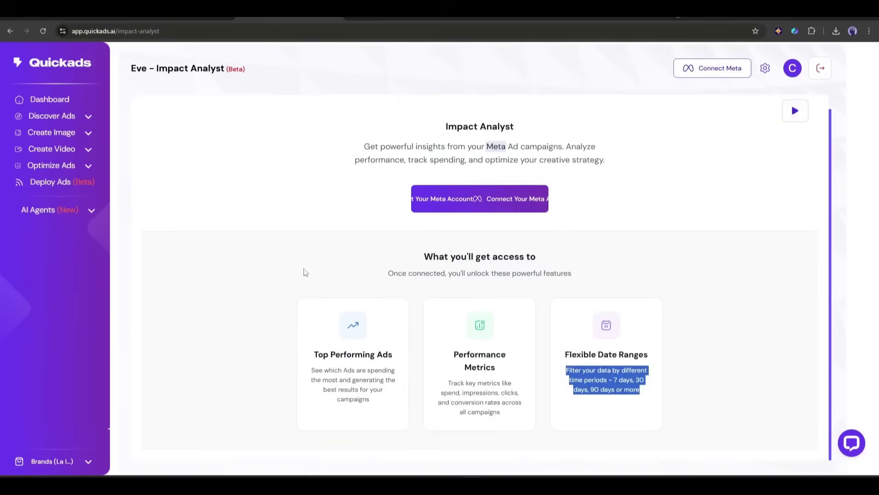
# Step: Open the Lindy creative agent and start adding a product from its website address
pyautogui.click(73, 210)
pyautogui.click(65, 255)
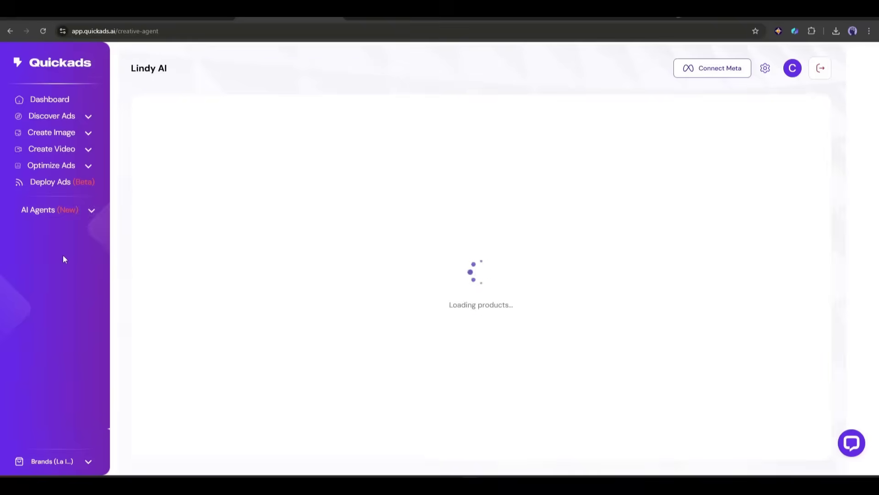
pyautogui.click(517, 328)
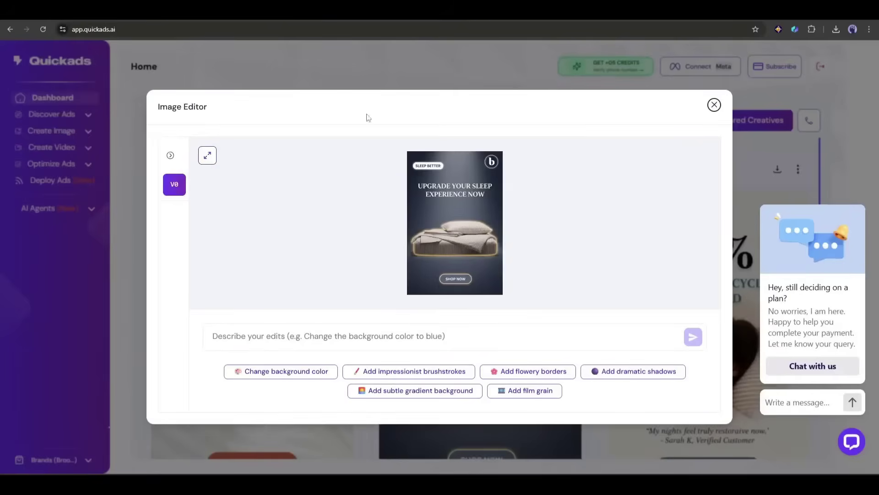
# Step: Close the image editor and preview the Deploy Ads calendar in Week, Day and Month views
pyautogui.click(712, 111)
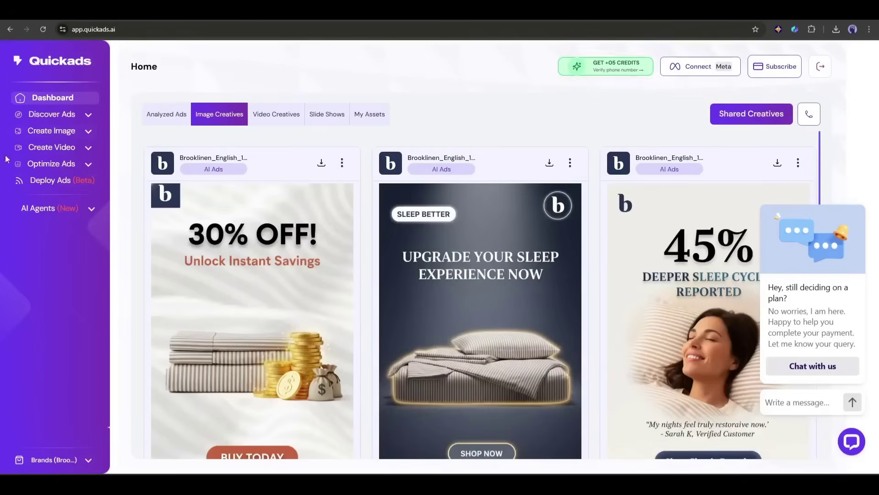
pyautogui.click(43, 182)
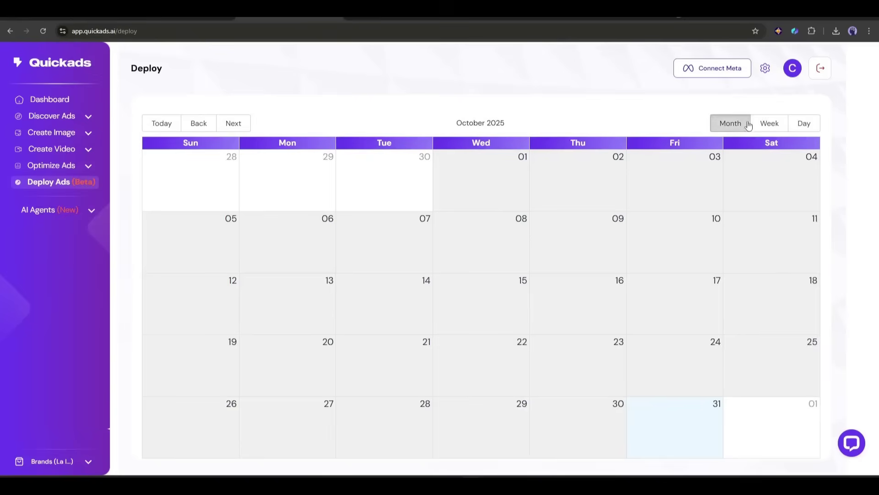
pyautogui.click(764, 124)
pyautogui.click(803, 130)
pyautogui.click(723, 125)
# Step: Advance to November 2025 and begin deploying an ad as a post on November 1
pyautogui.click(232, 127)
pyautogui.click(785, 179)
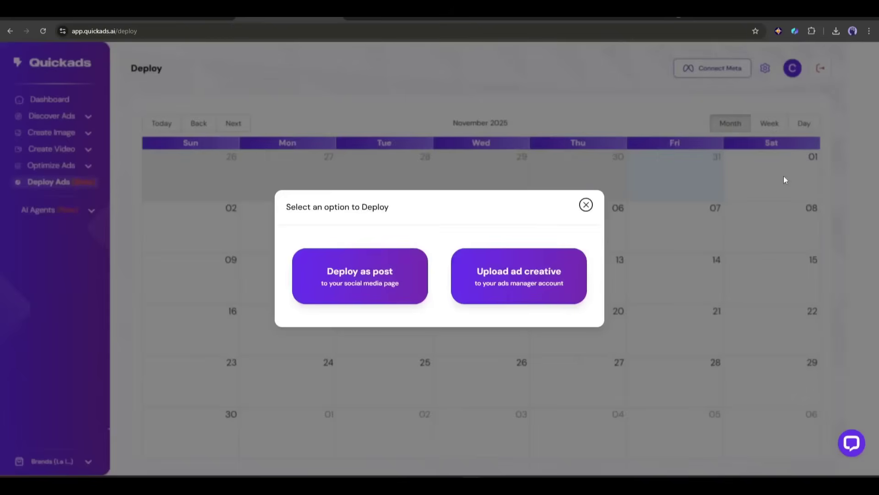
pyautogui.click(518, 274)
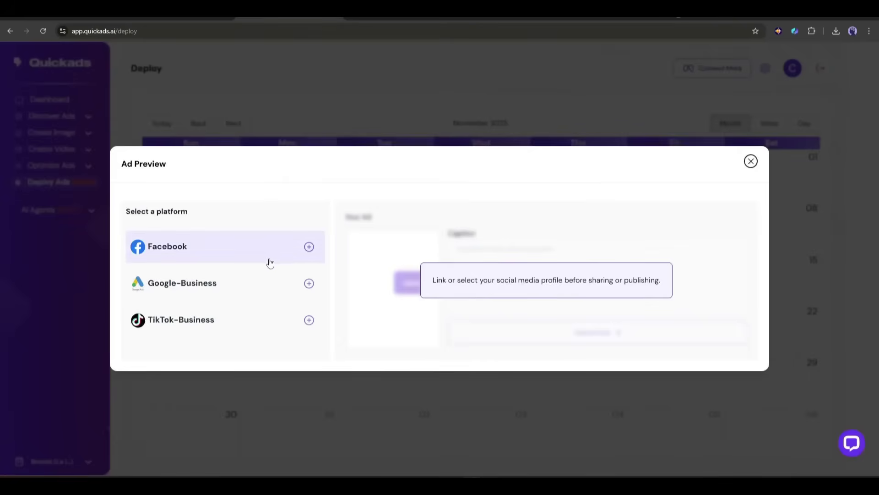